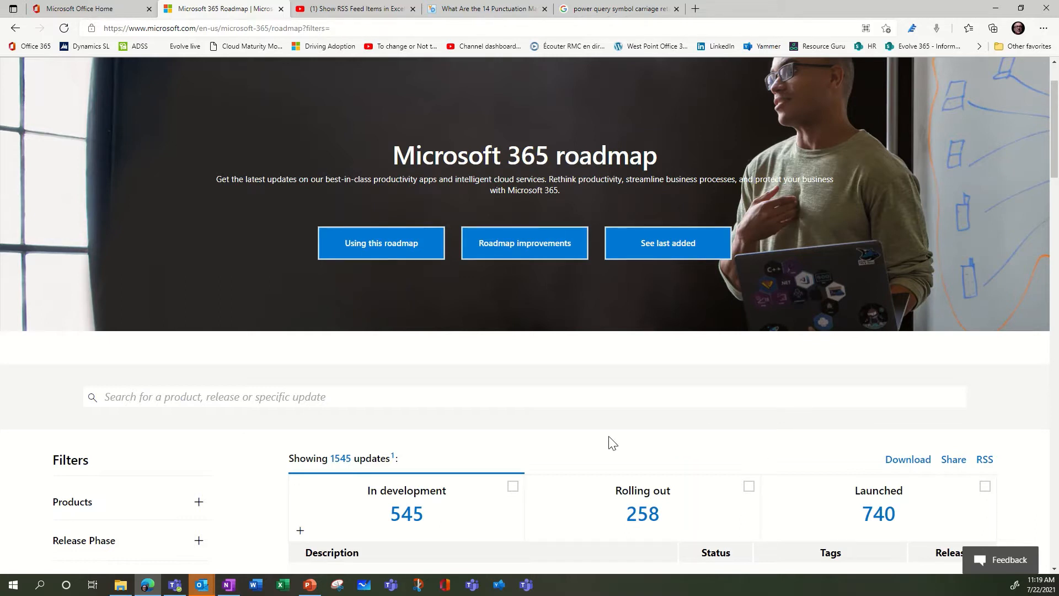
# Step: Switch to Excel, create a blank workbook and select cell C4
pyautogui.click(282, 585)
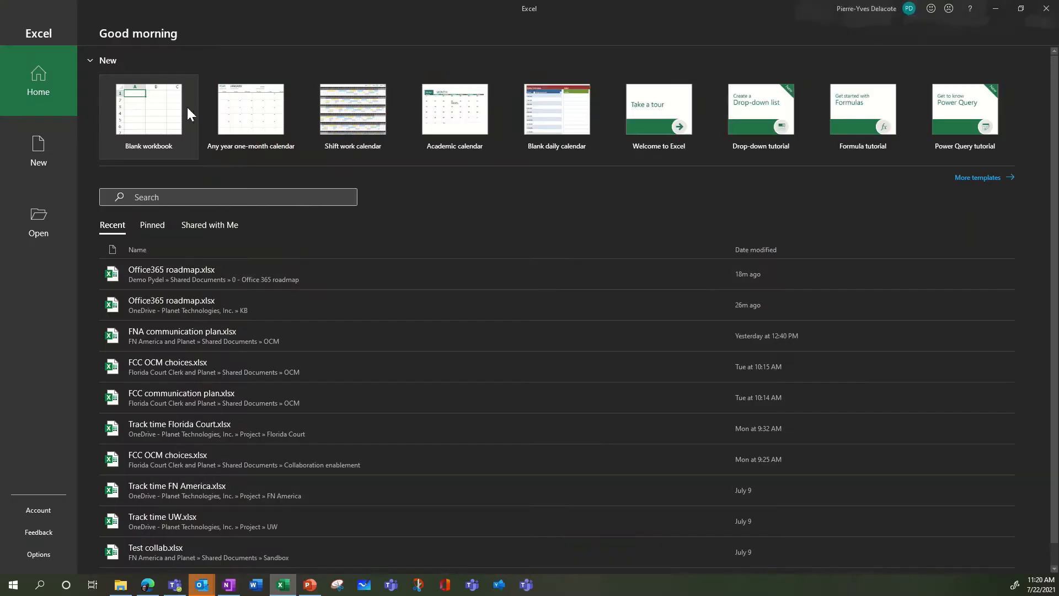
pyautogui.click(174, 112)
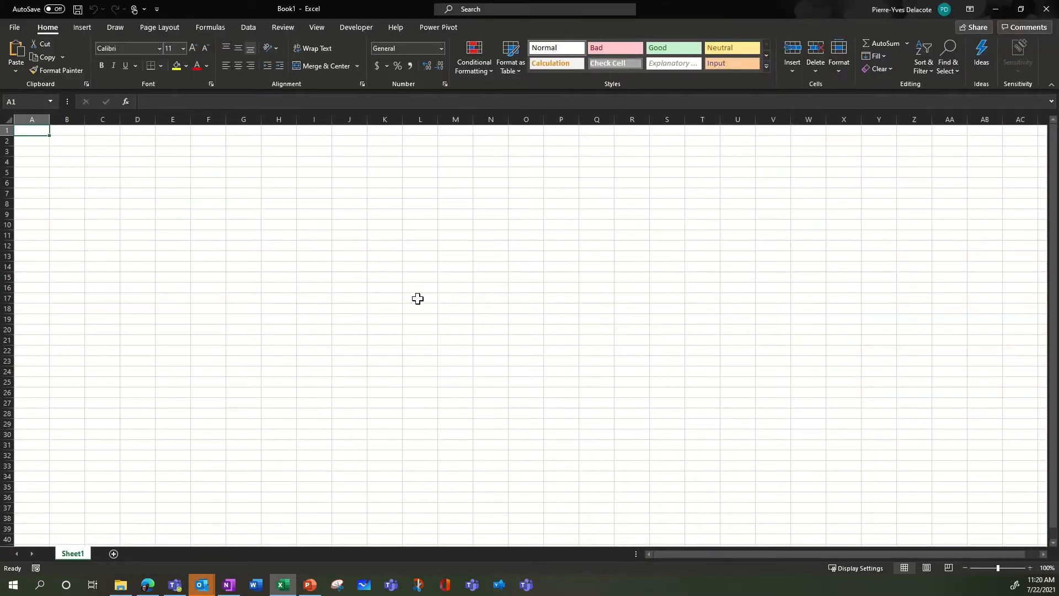
pyautogui.click(102, 163)
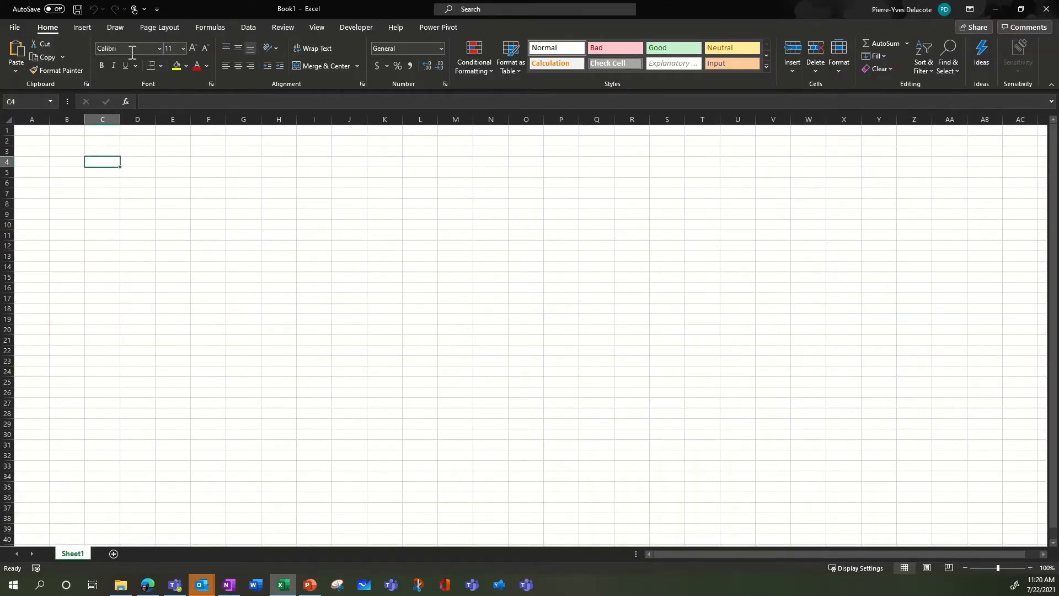
# Step: Start a data import from the web, and copy the Microsoft 365 roadmap page's address from the Edge browser
pyautogui.click(248, 29)
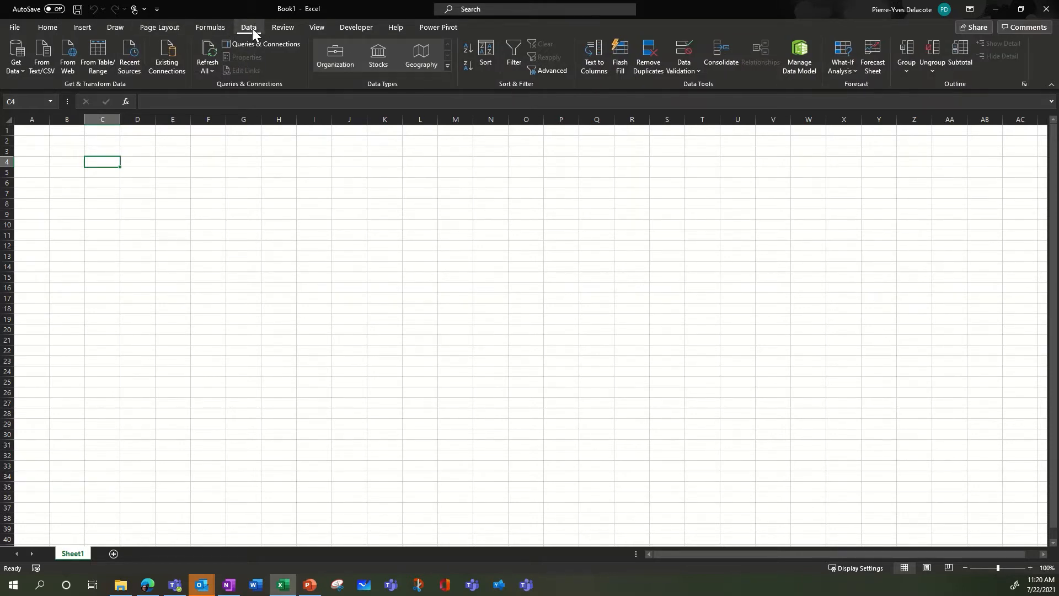
pyautogui.click(68, 58)
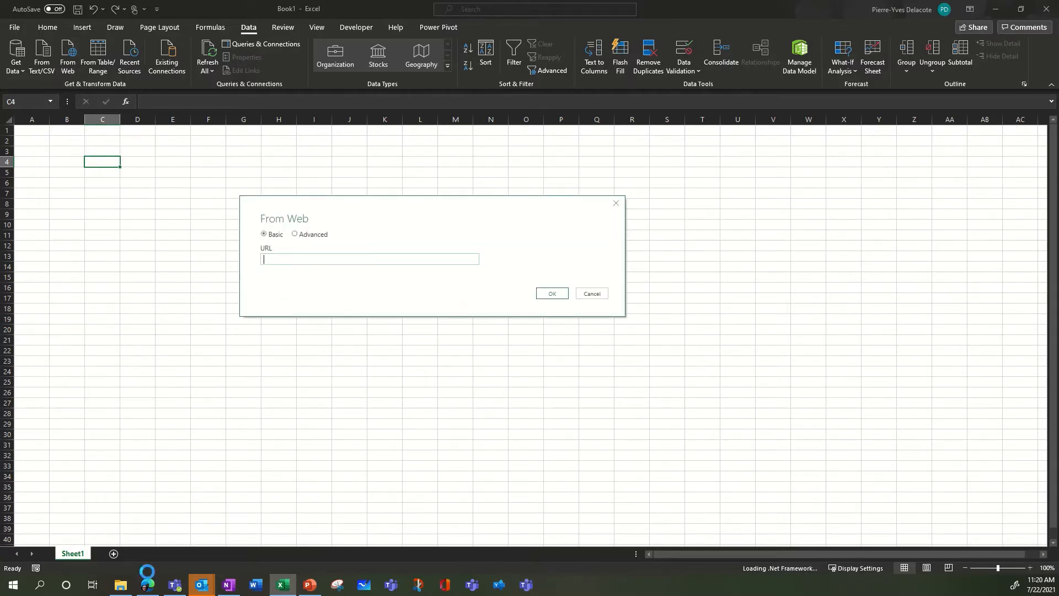
pyautogui.click(148, 585)
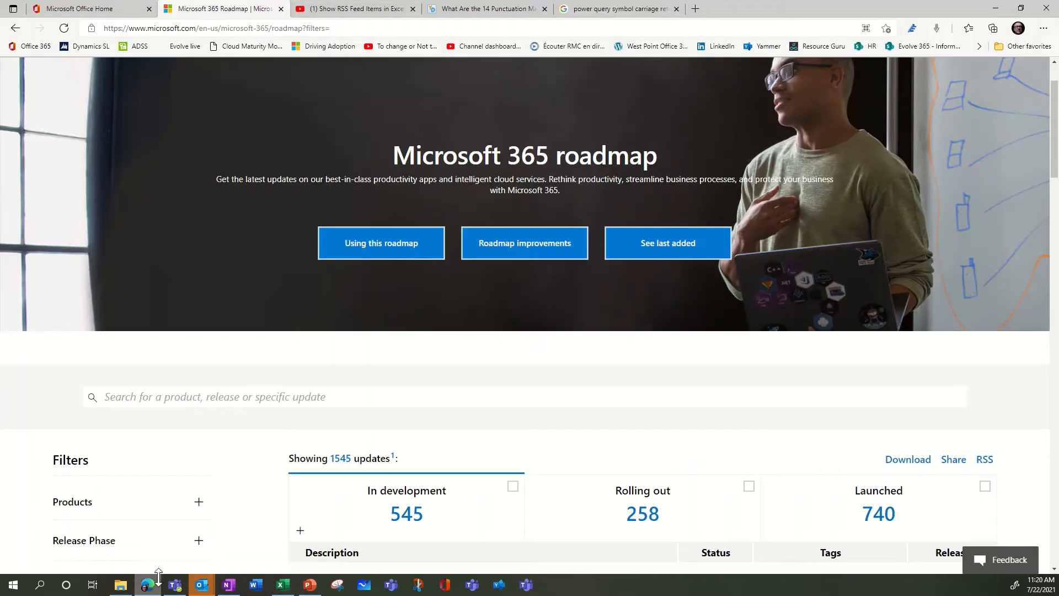
pyautogui.click(329, 28)
pyautogui.hotkey('ctrl', 'c')
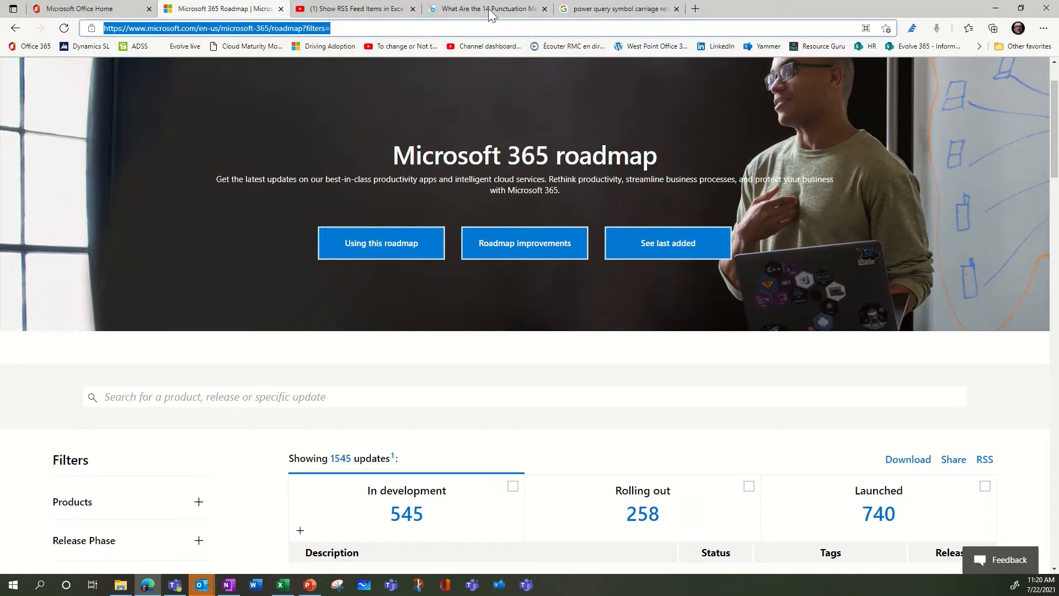
pyautogui.click(999, 12)
pyautogui.click(360, 260)
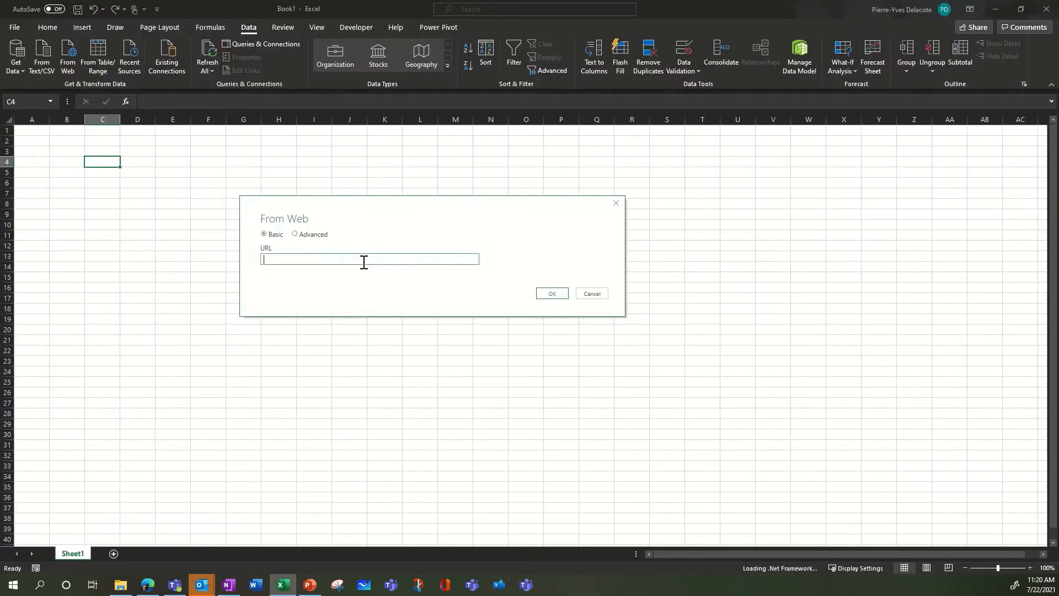
pyautogui.hotkey('ctrl', 'v')
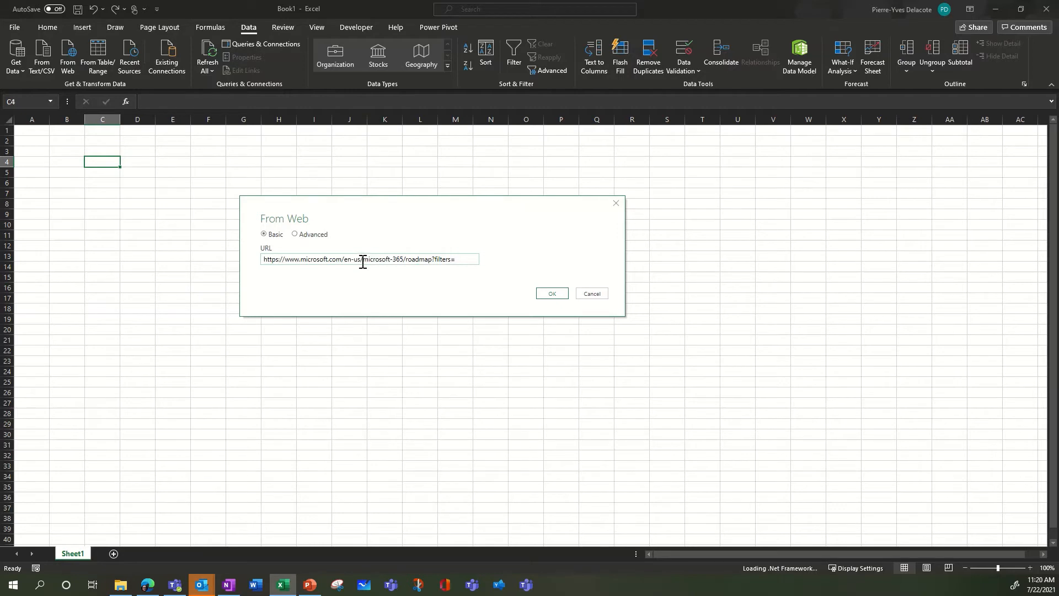
pyautogui.click(553, 296)
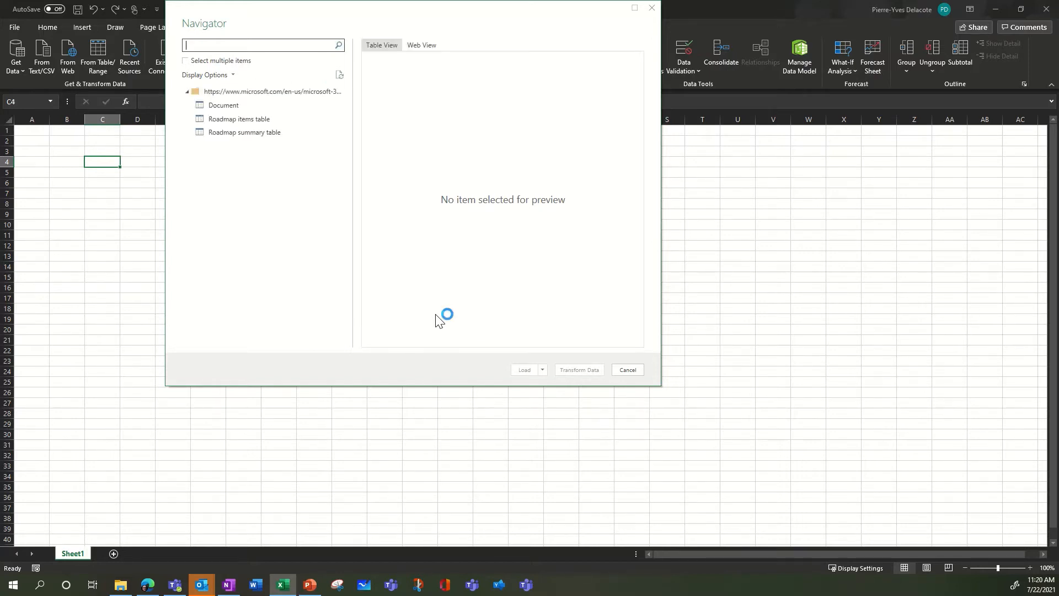
# Step: Preview the Roadmap items table as a web page and as a table, and open it in Power Query for transformation
pyautogui.click(423, 49)
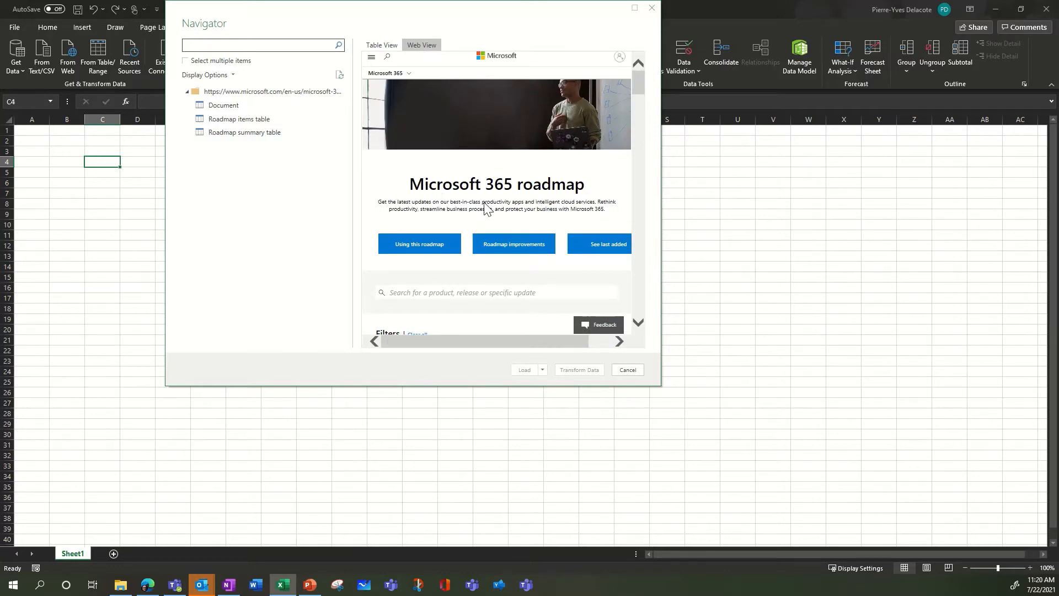
pyautogui.scroll(-3, 479, 205)
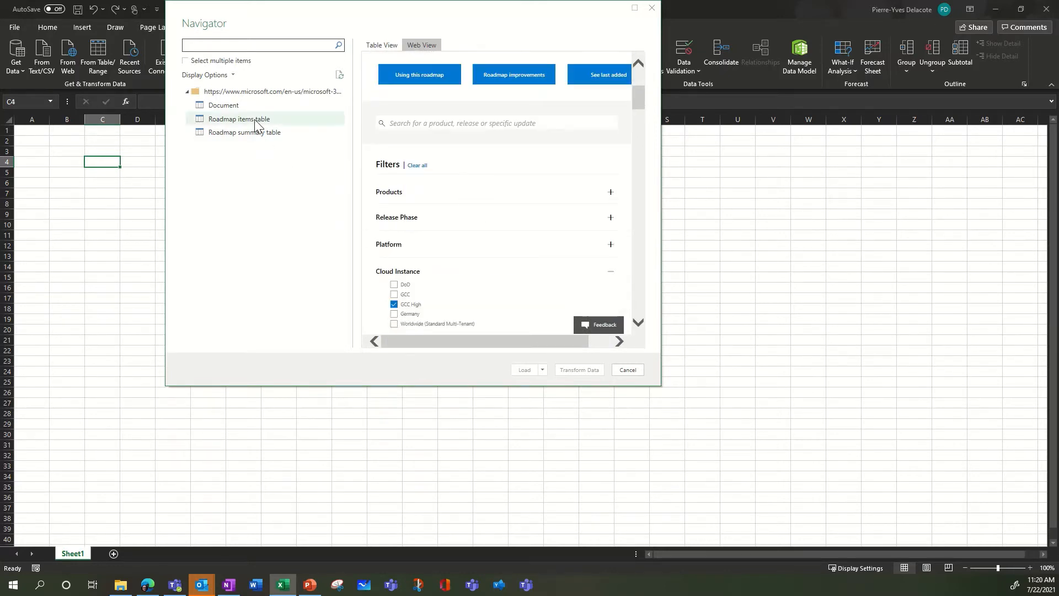
pyautogui.click(256, 122)
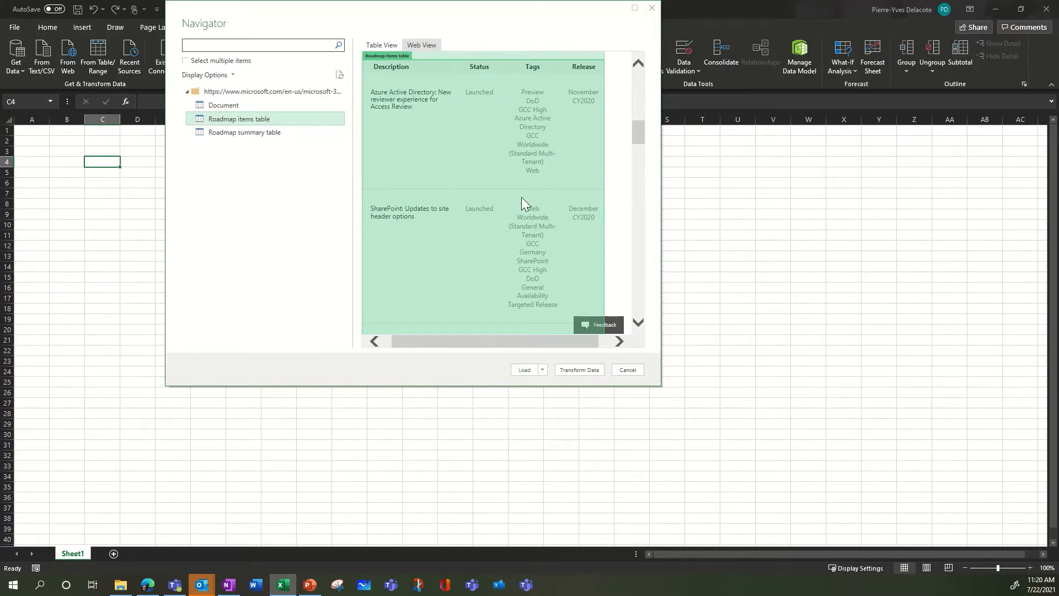
pyautogui.click(395, 48)
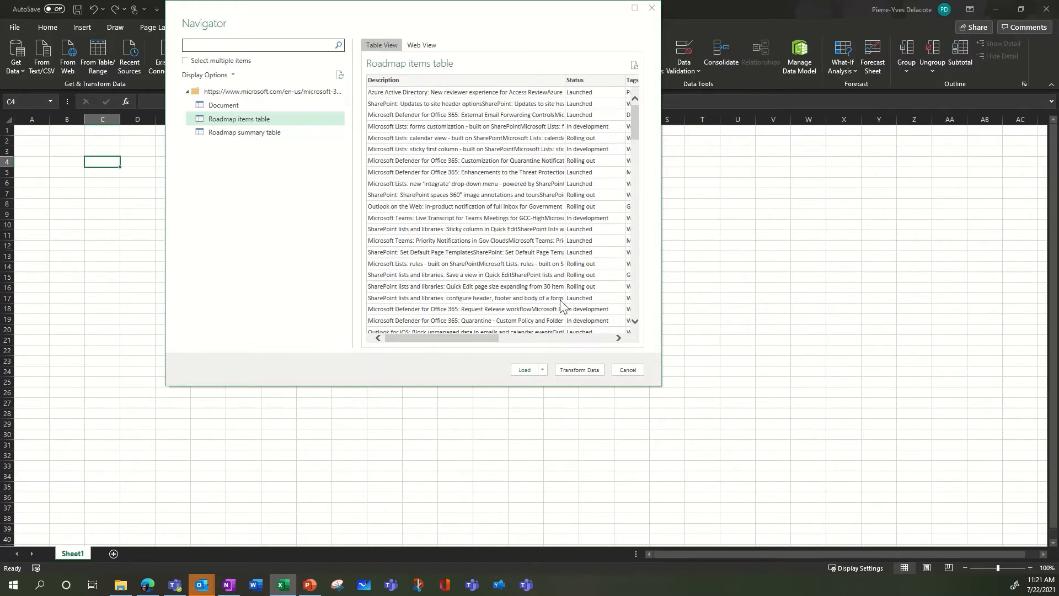
pyautogui.click(619, 337)
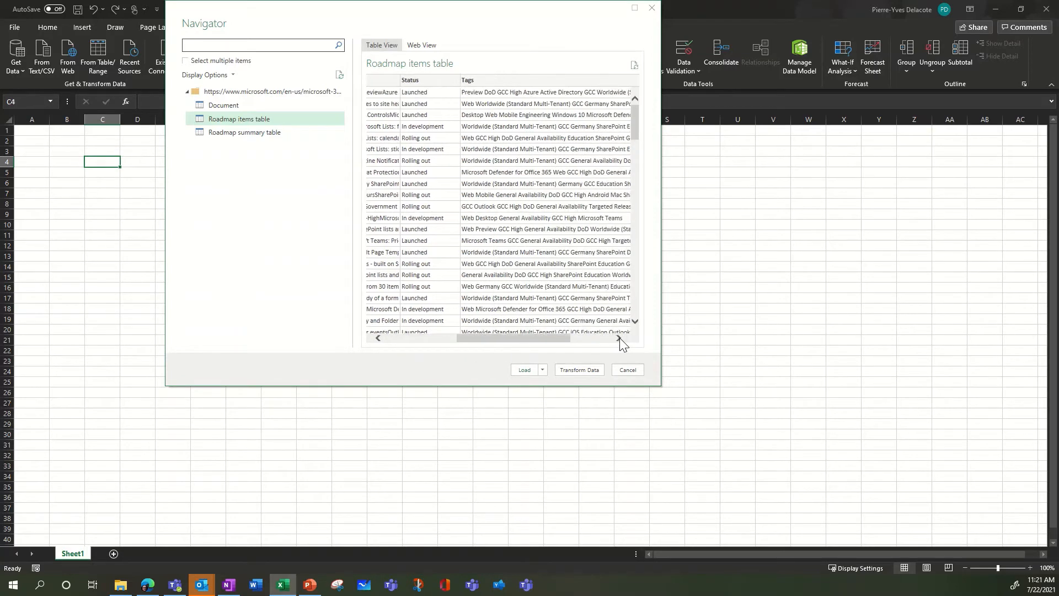
pyautogui.click(620, 337)
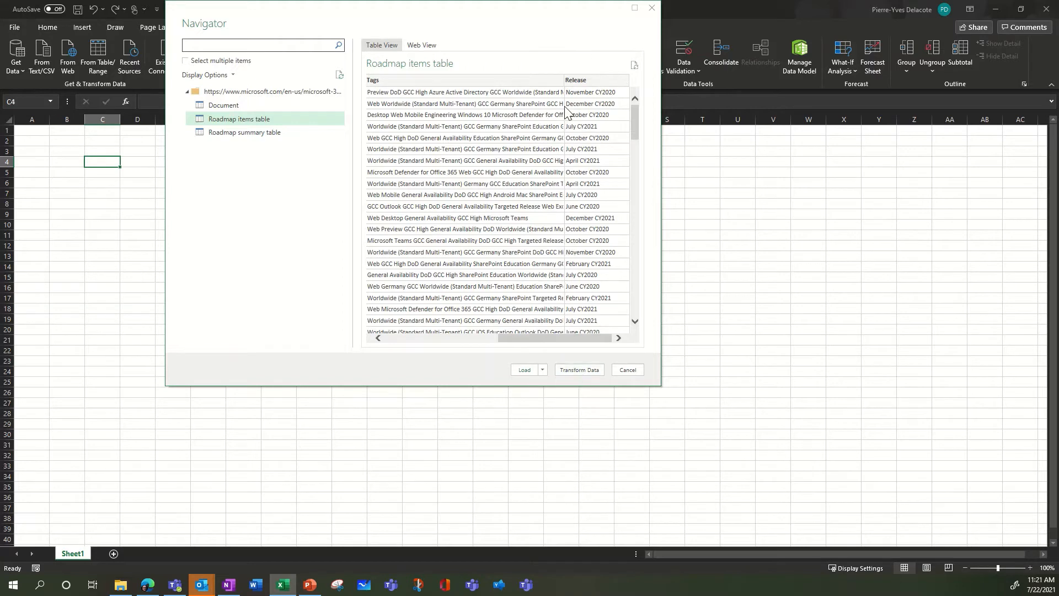
pyautogui.click(579, 370)
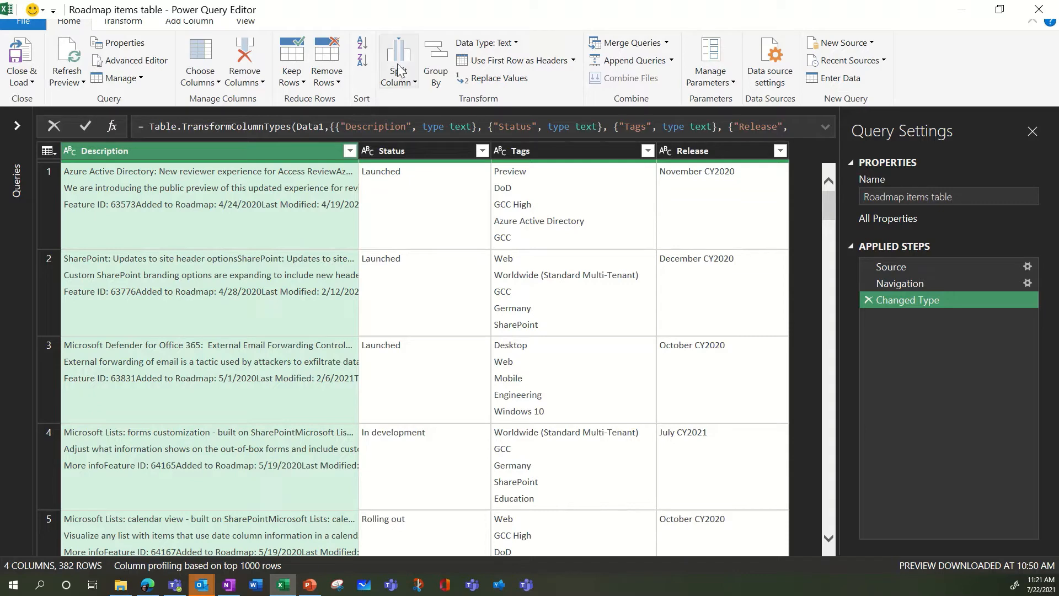
# Step: Split the Description column by the Colon delimiter at each occurrence into 2 columns
pyautogui.click(410, 83)
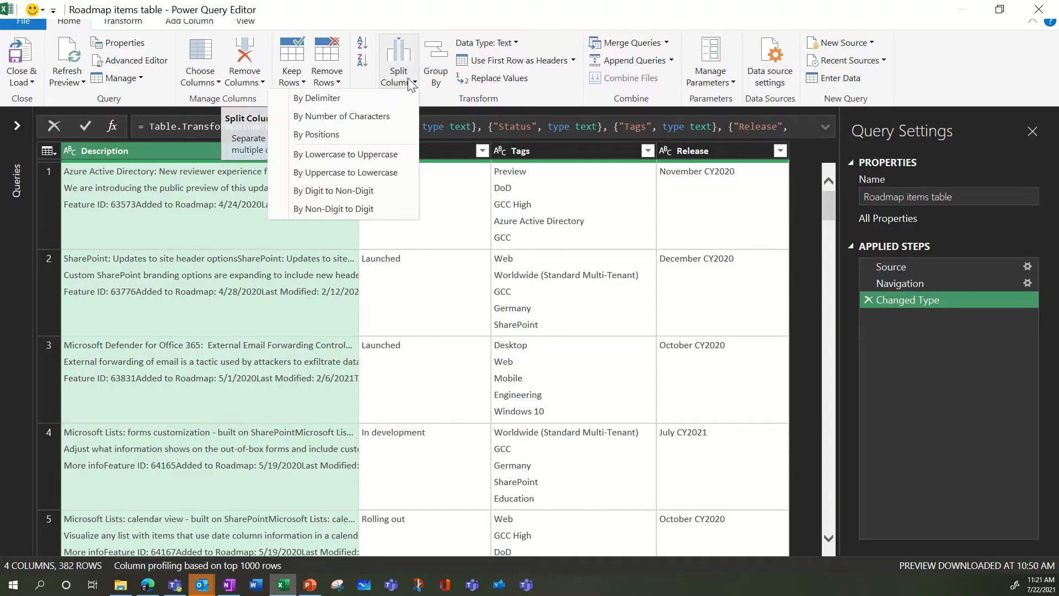
pyautogui.click(355, 103)
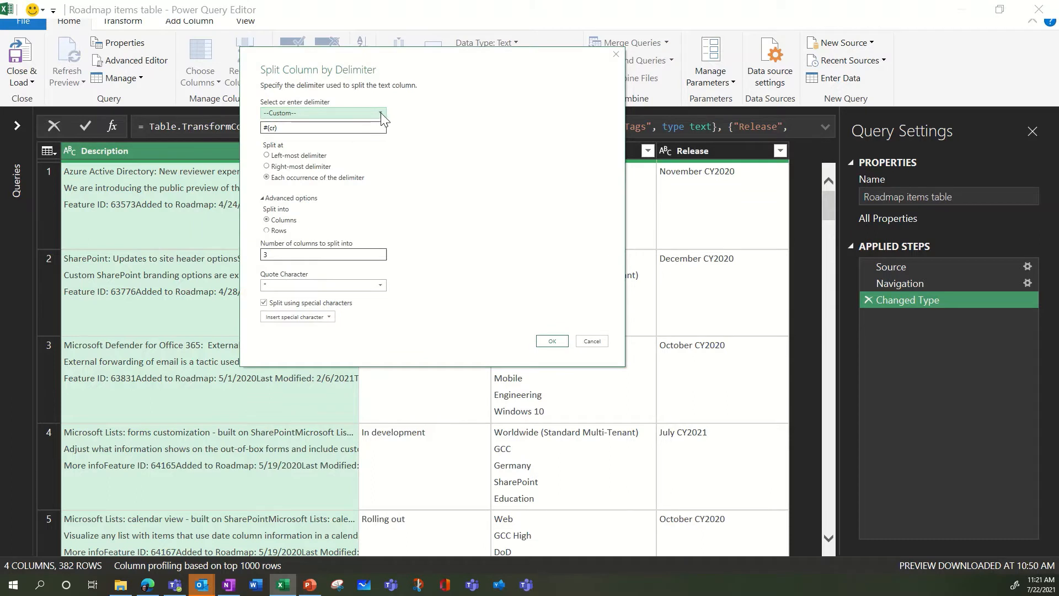
pyautogui.click(380, 112)
pyautogui.click(293, 125)
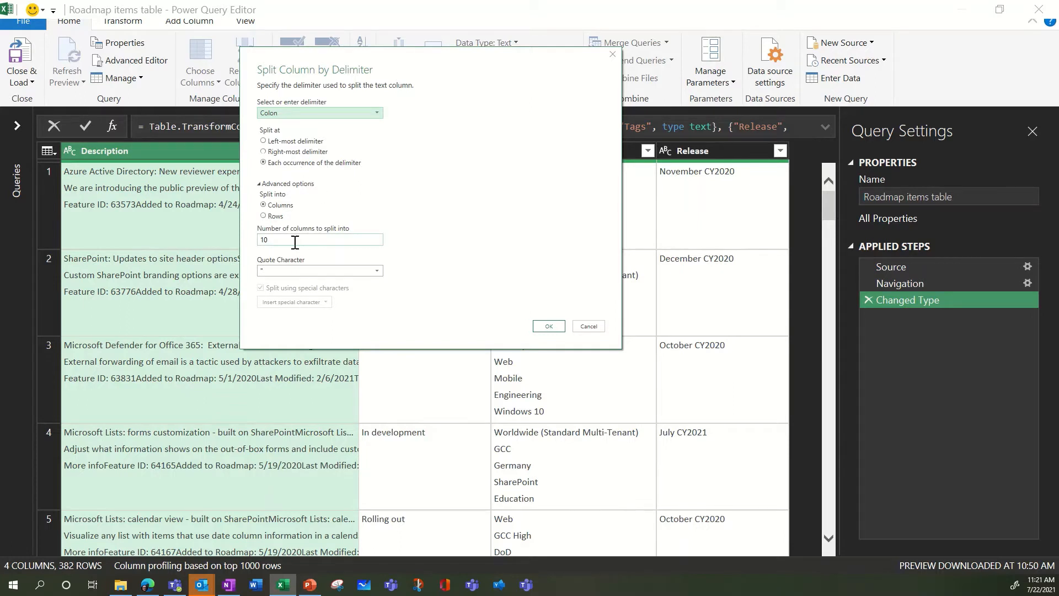
pyautogui.moveTo(293, 239); pyautogui.dragTo(250, 255)
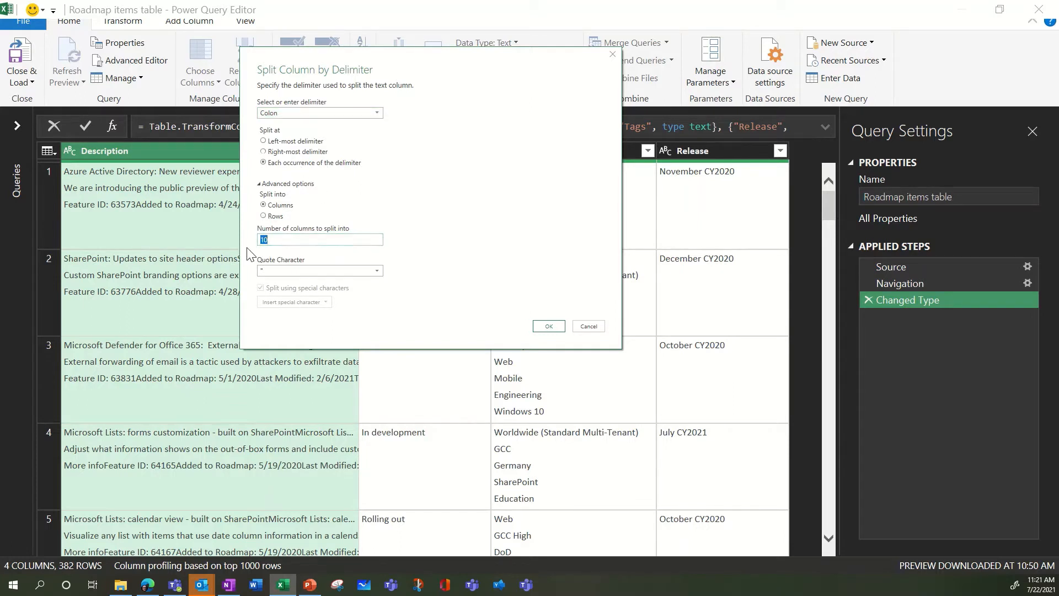
pyautogui.write('2')
pyautogui.click(551, 327)
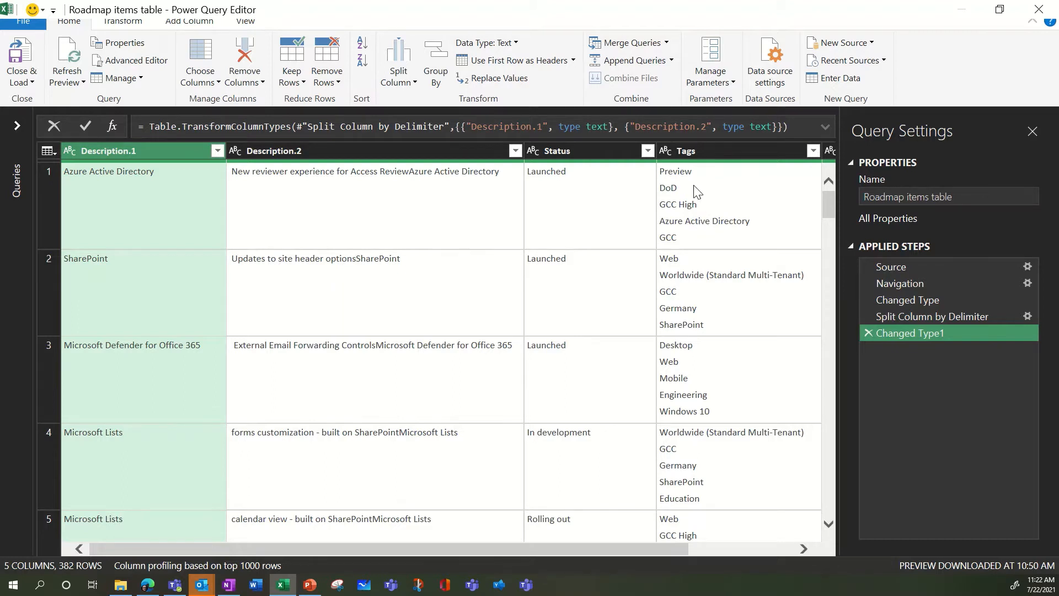
# Step: Replace the value "(cr)" with nothing in the Tags column
pyautogui.click(694, 151)
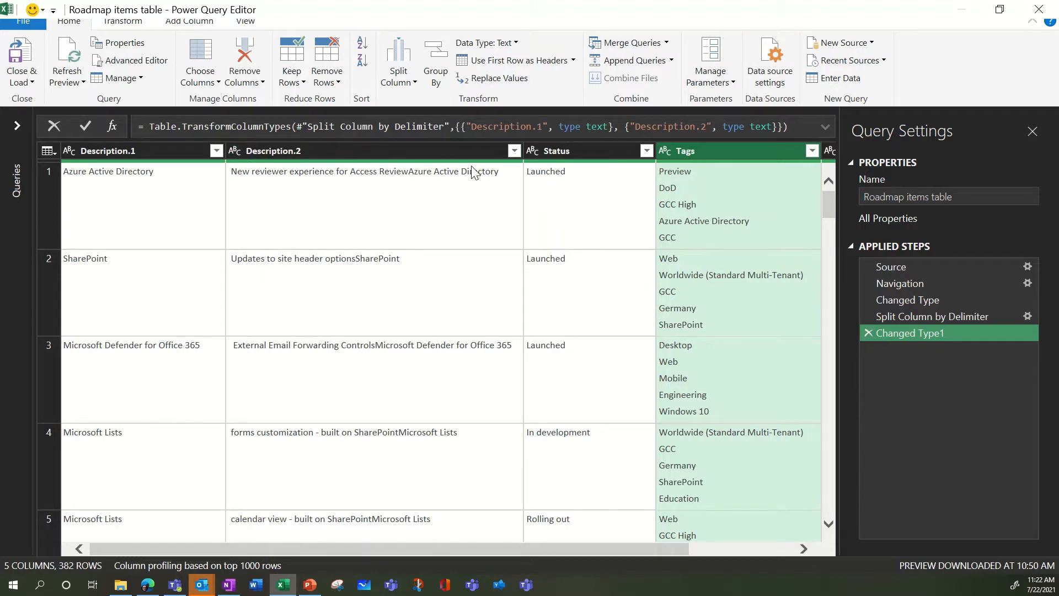
pyautogui.click(499, 78)
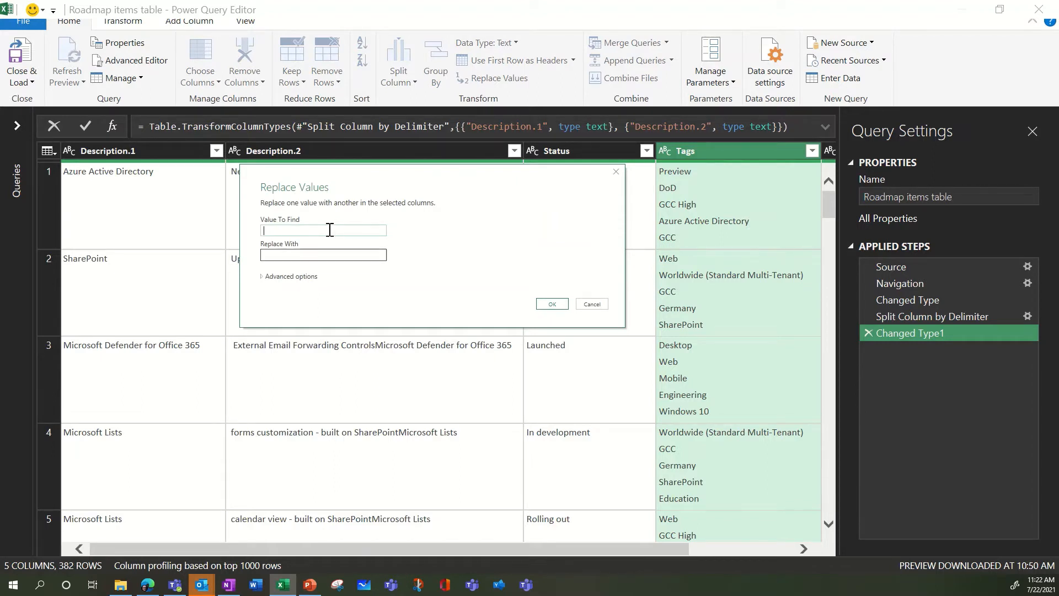
pyautogui.write('(cr)')
pyautogui.click(327, 254)
pyautogui.click(558, 305)
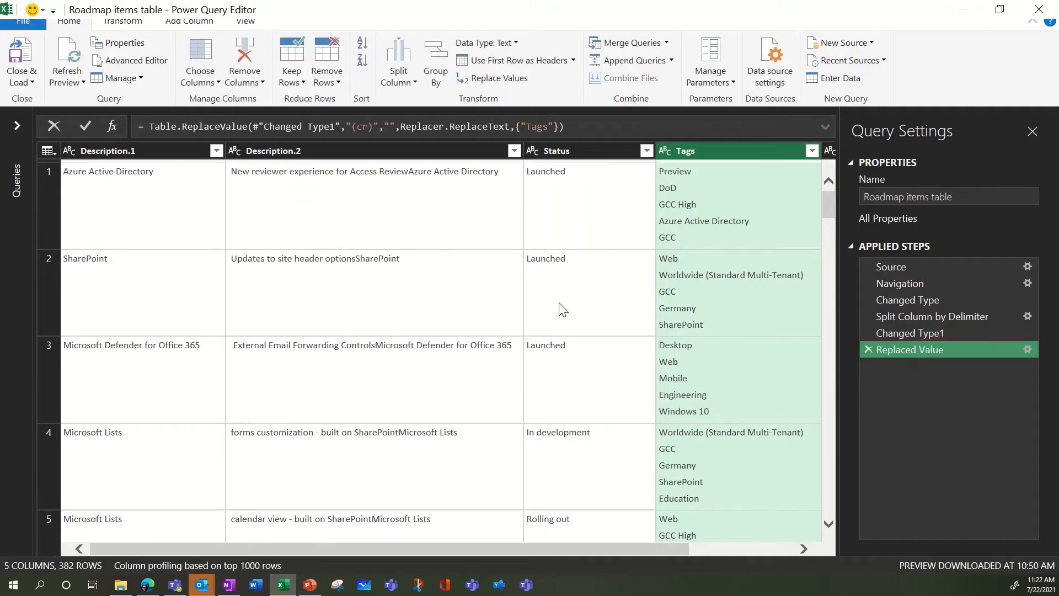
# Step: Add another value replacement on the Tags column that swaps "(cr)" for a comma
pyautogui.click(519, 80)
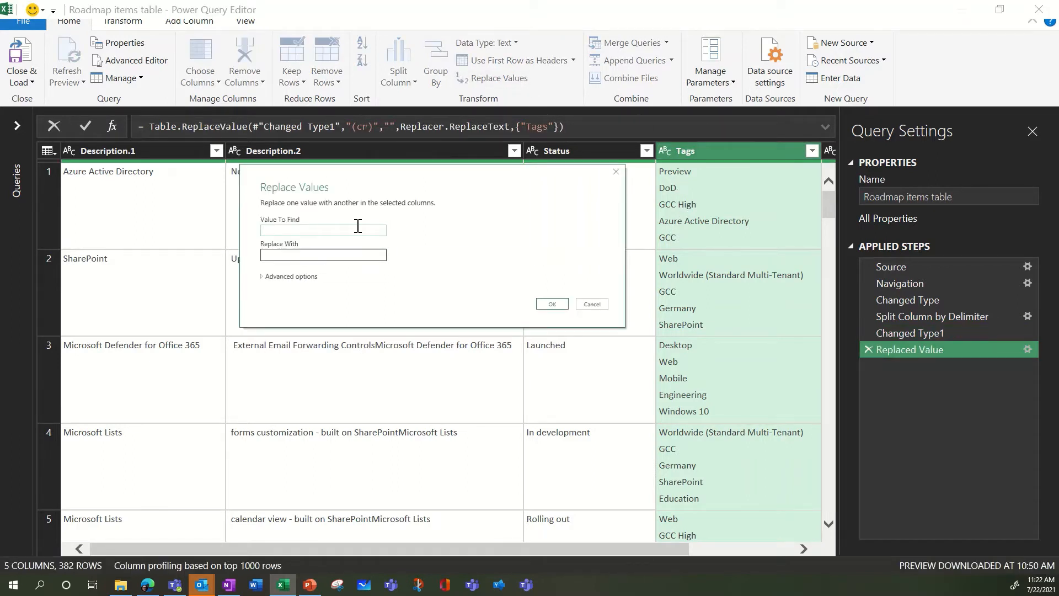
pyautogui.write('(cr)')
pyautogui.click(319, 256)
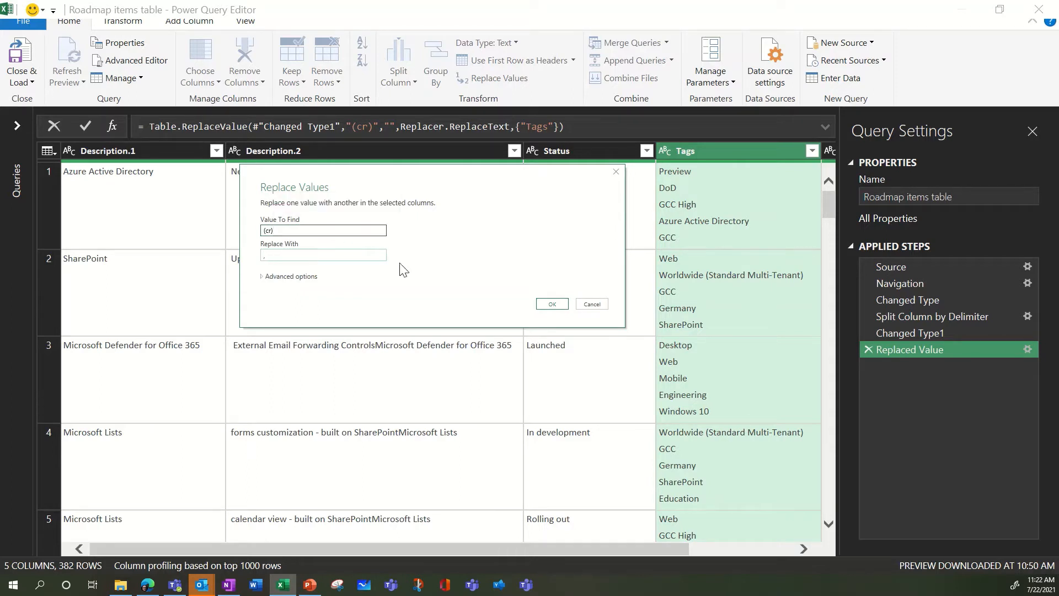
pyautogui.click(552, 304)
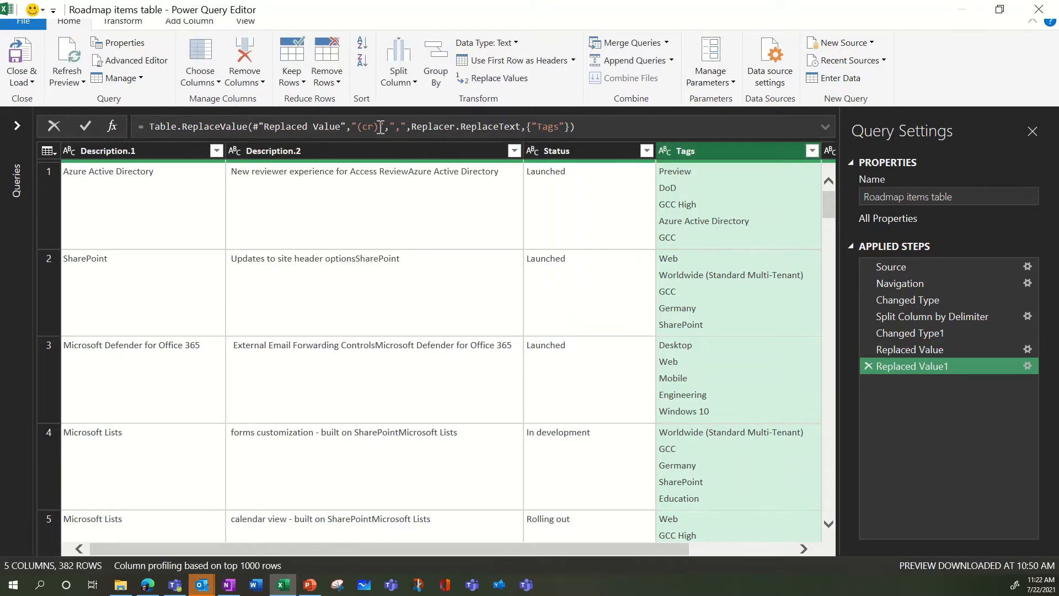
# Step: Edit the comma replacement's formula so the value to find reads "#(cr)"
pyautogui.click(357, 126)
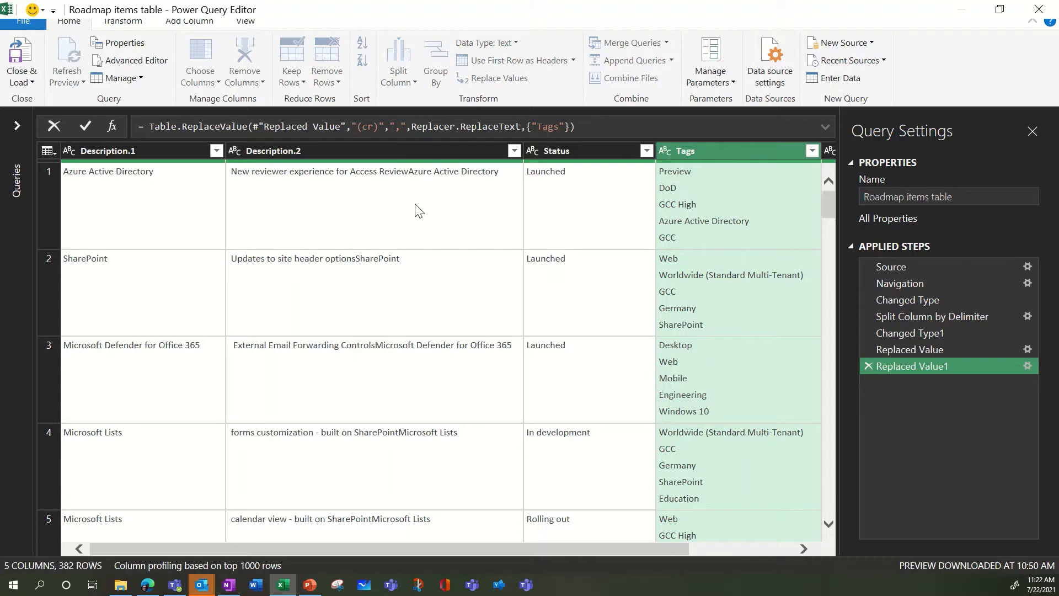
pyautogui.write('#')
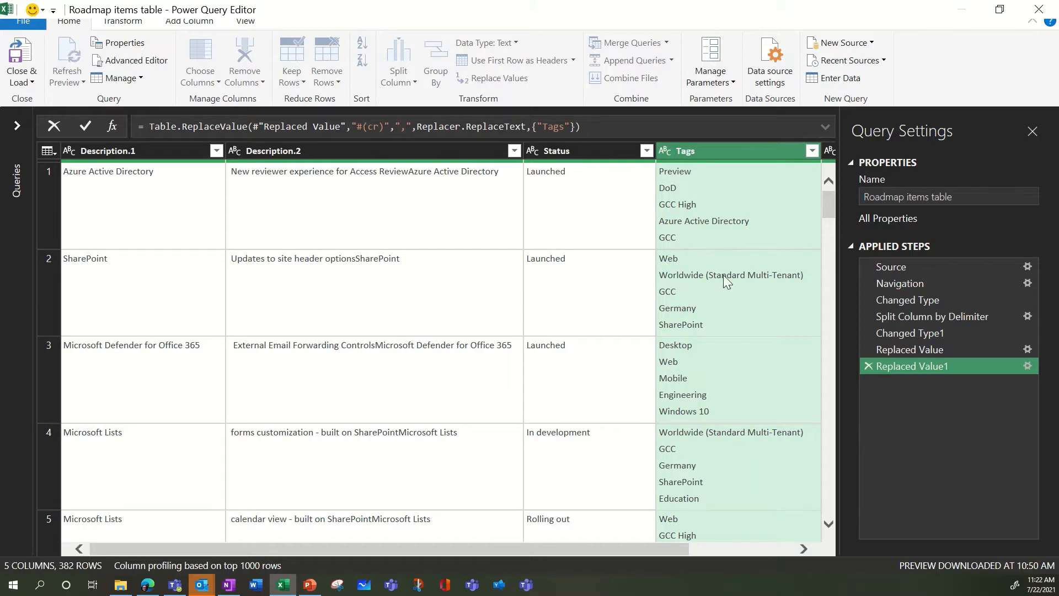
pyautogui.press('Return')
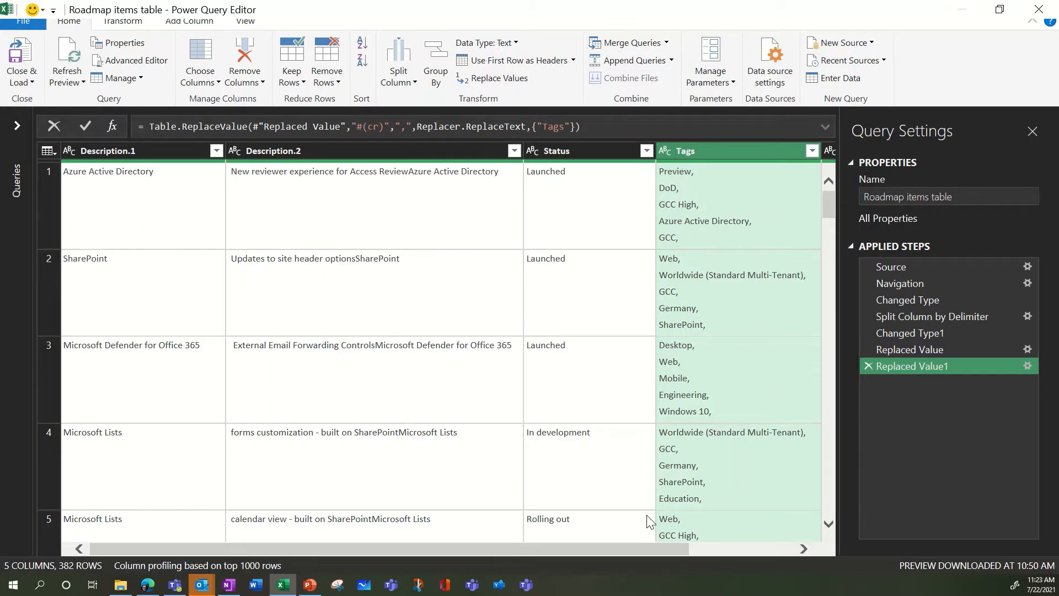
# Step: Remove "CY" from the values in the Release column by replacing it with nothing
pyautogui.click(759, 551)
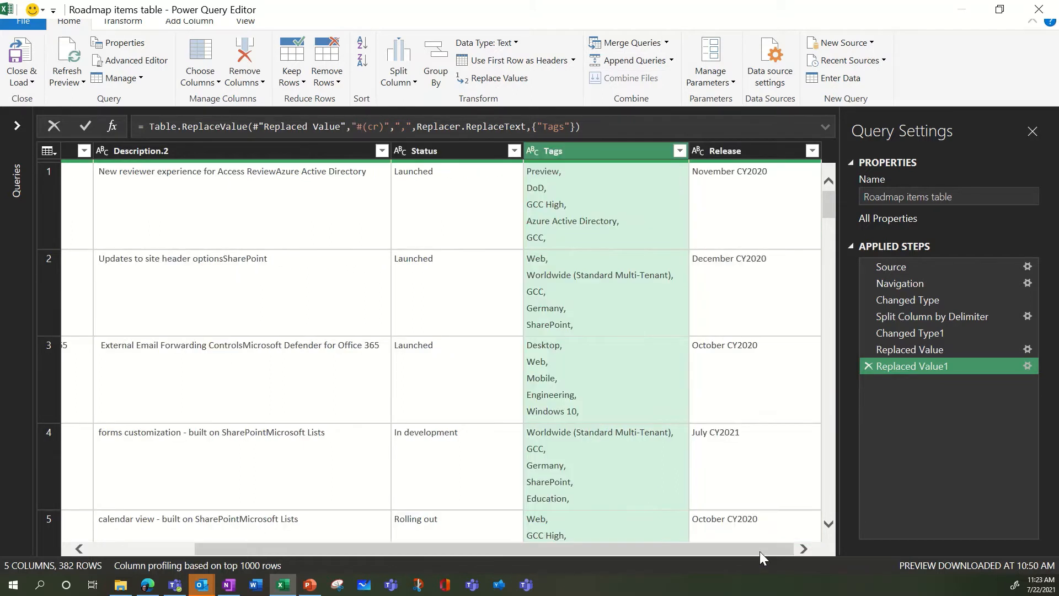
pyautogui.click(757, 180)
pyautogui.click(745, 148)
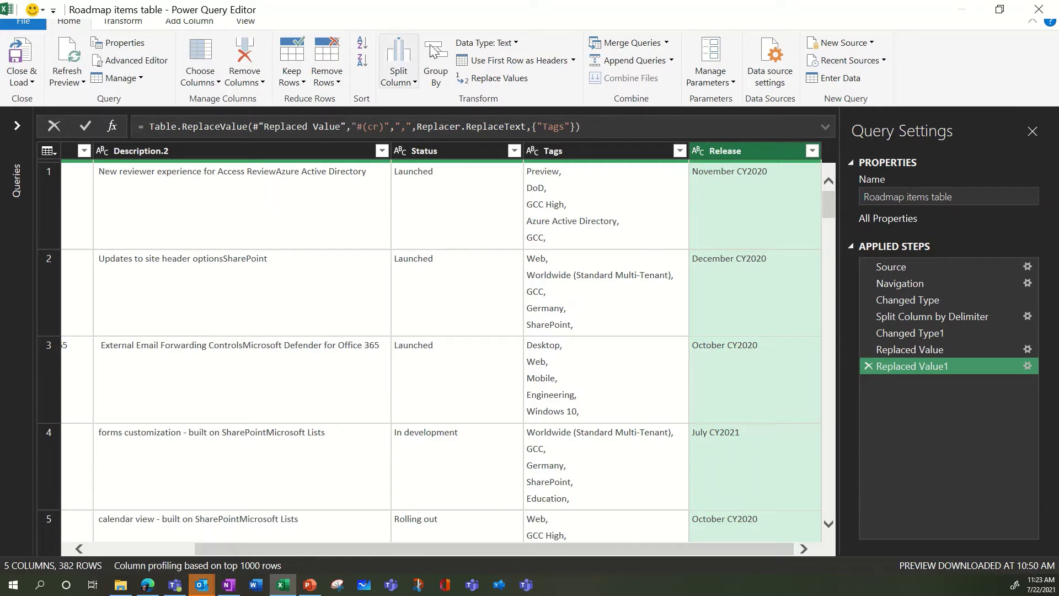
pyautogui.click(504, 82)
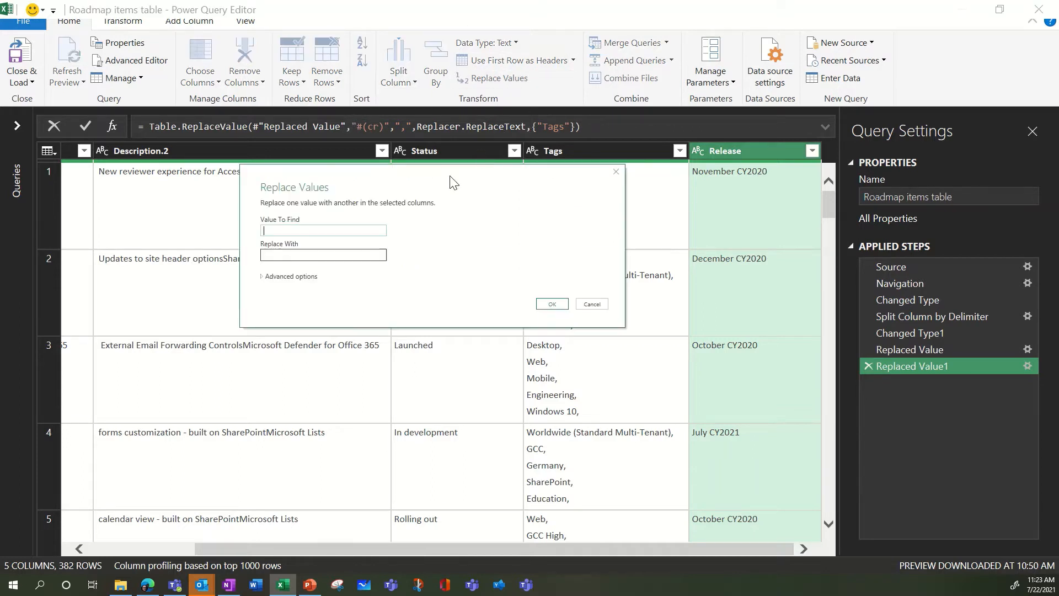
pyautogui.write('CY')
pyautogui.click(561, 305)
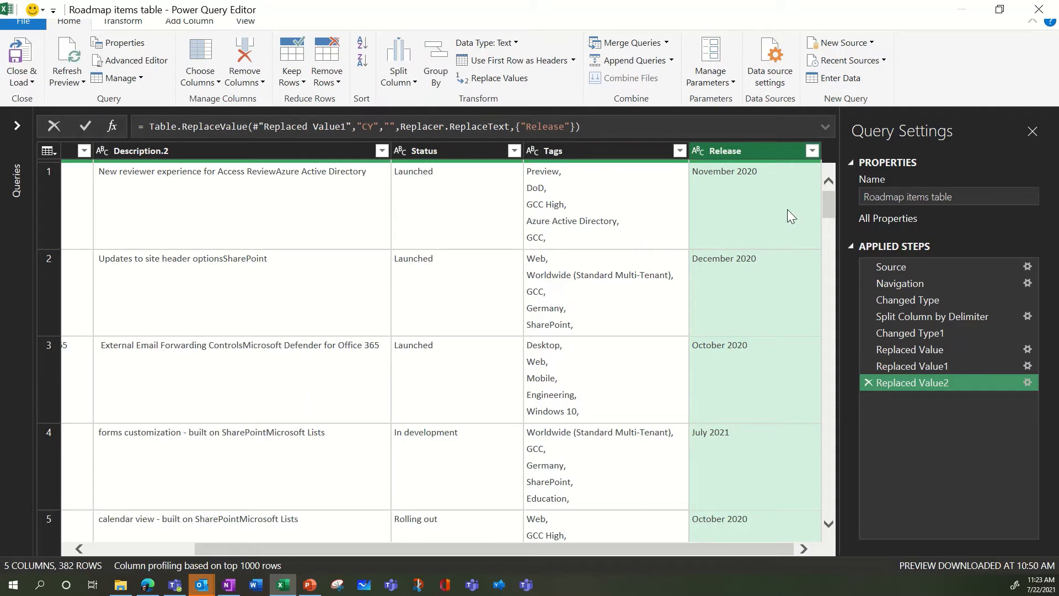
# Step: Change the Release column's data type to Date and load the cleaned query into the workbook
pyautogui.click(516, 44)
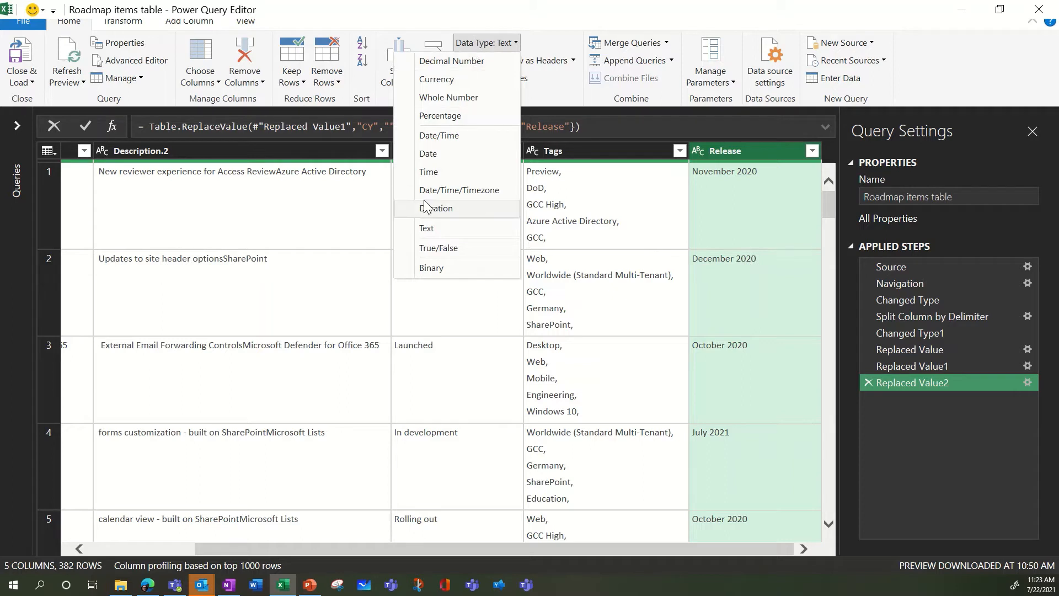
pyautogui.click(450, 158)
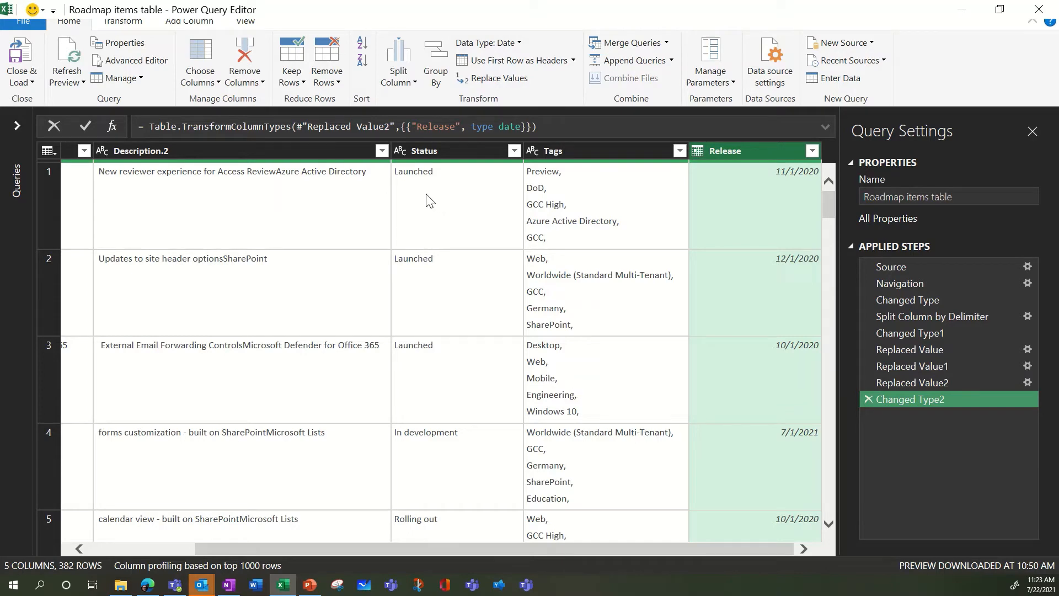
pyautogui.click(19, 55)
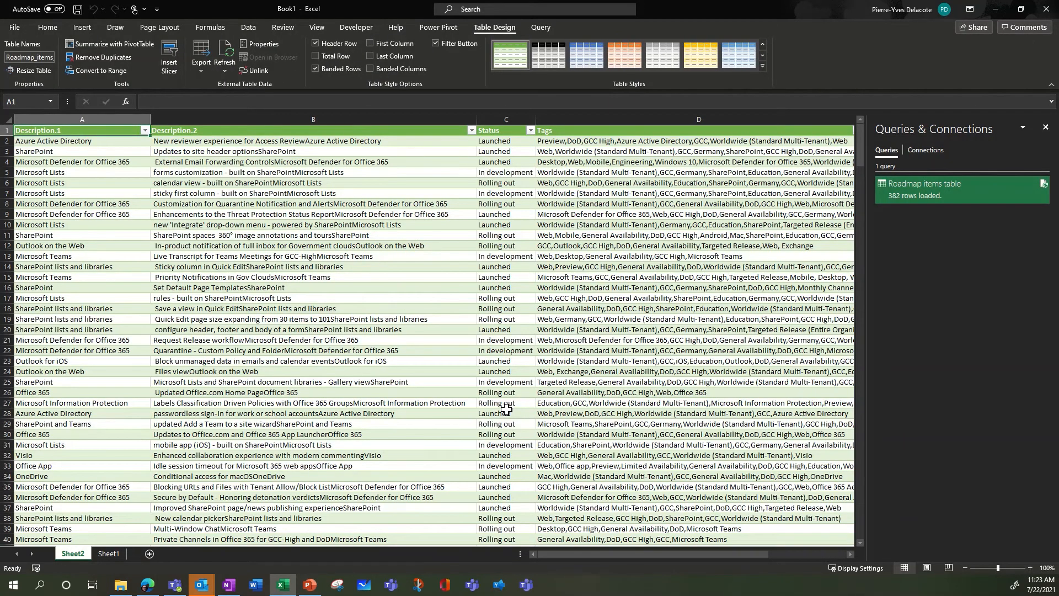
pyautogui.click(1046, 127)
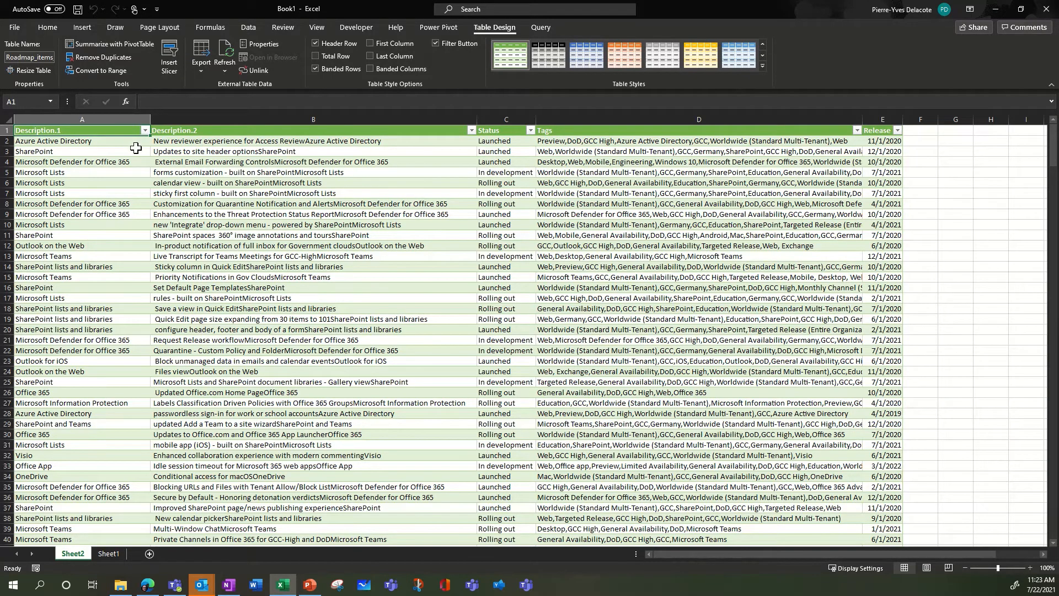
# Step: Filter the Description.1 column to show only Microsoft Teams items
pyautogui.click(145, 130)
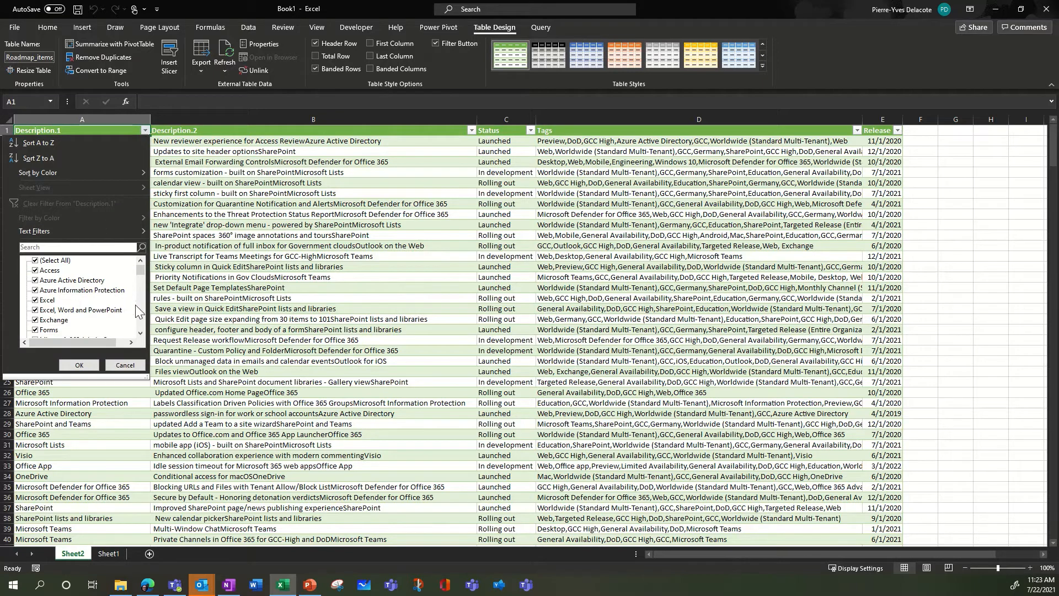
pyautogui.moveTo(139, 272); pyautogui.dragTo(135, 299)
pyautogui.click(41, 258)
pyautogui.click(42, 261)
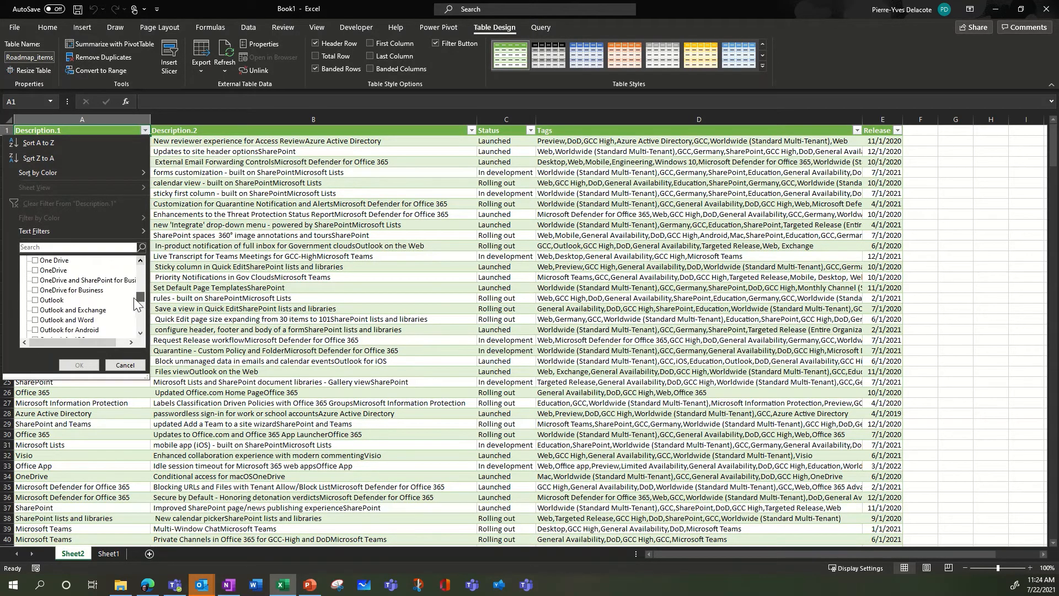
pyautogui.scroll(4, 86, 282)
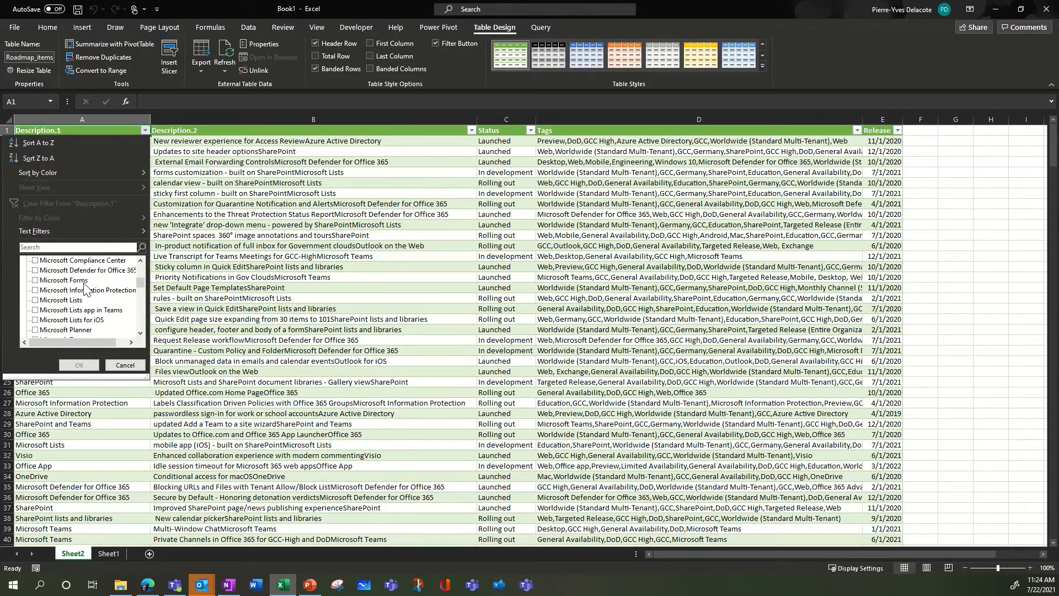
pyautogui.scroll(-1, 77, 319)
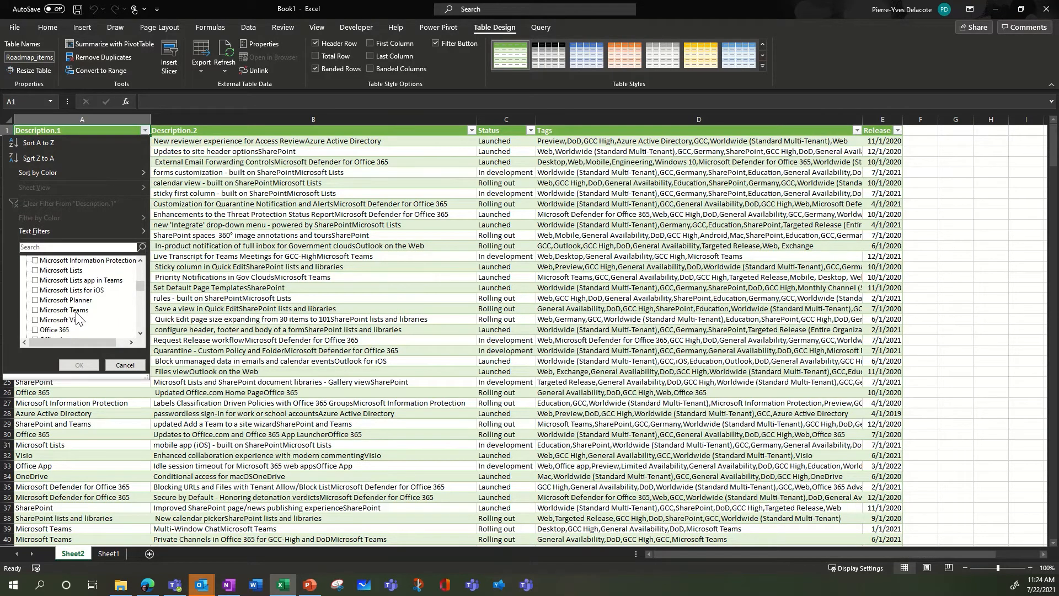
pyautogui.click(35, 310)
pyautogui.click(93, 365)
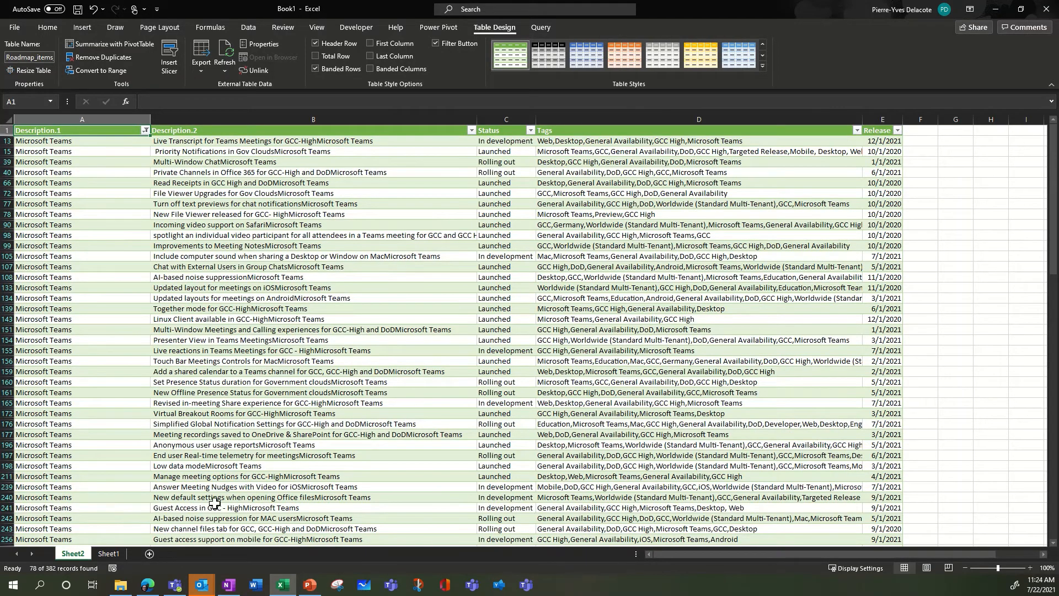
# Step: Filter the Status column to show only items that are Rolling out
pyautogui.click(530, 131)
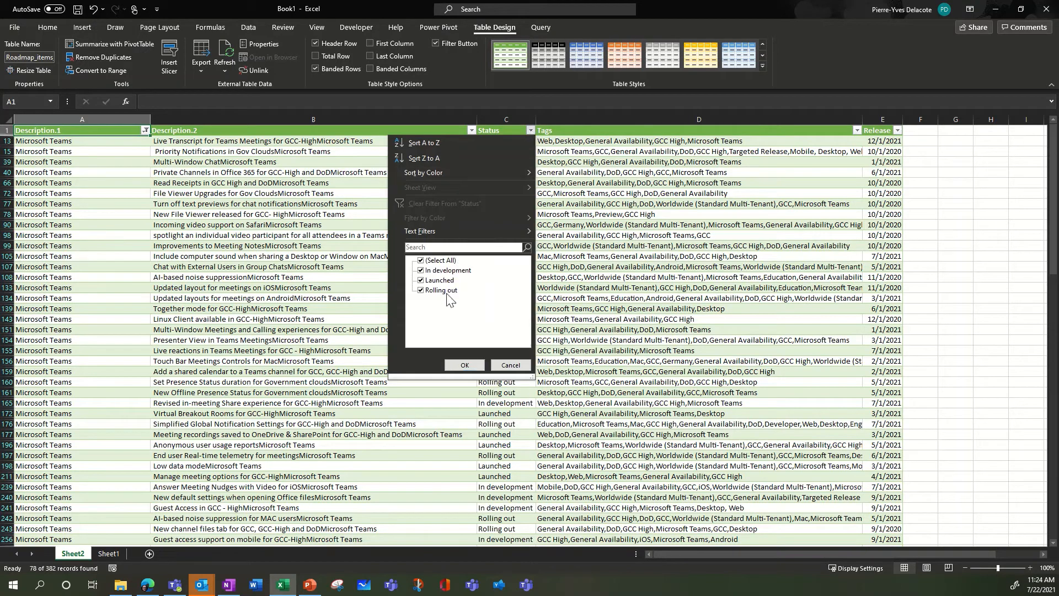
pyautogui.click(436, 281)
pyautogui.click(436, 281)
pyautogui.click(464, 365)
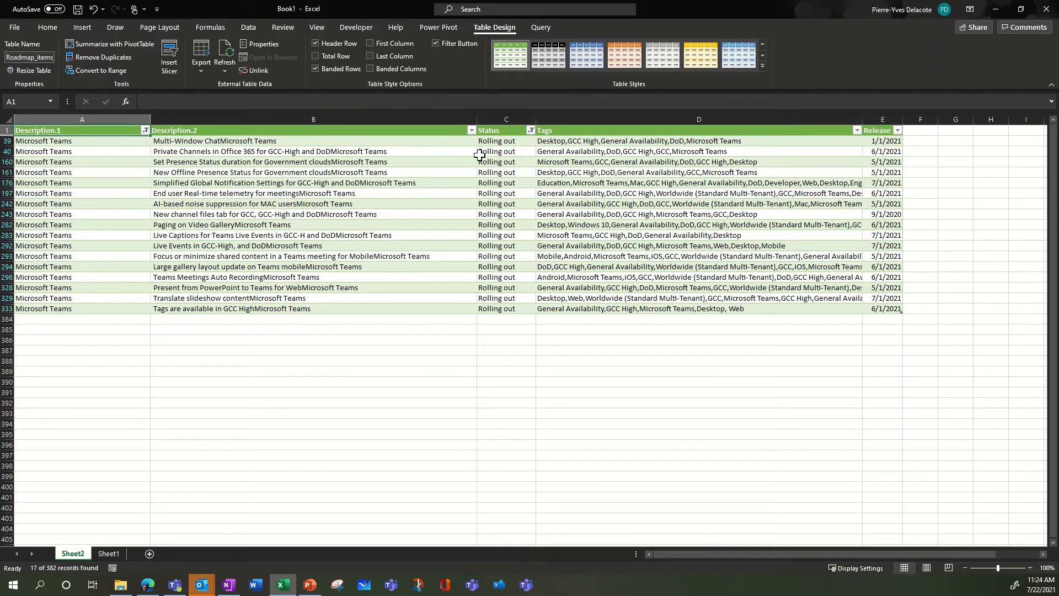
# Step: Reset the Status column filter so that all statuses are included again
pyautogui.click(530, 131)
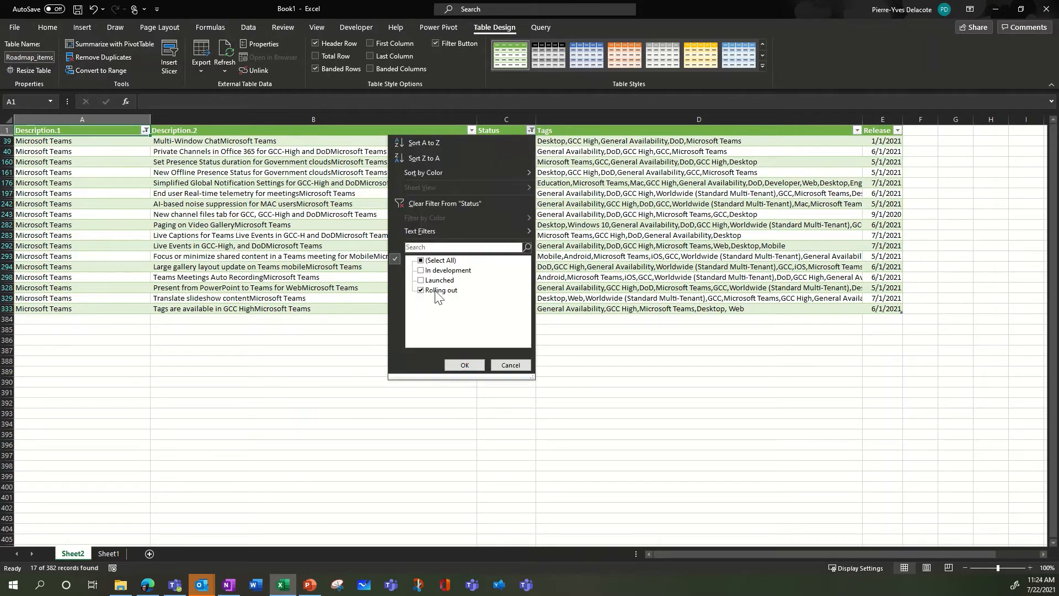
pyautogui.click(421, 260)
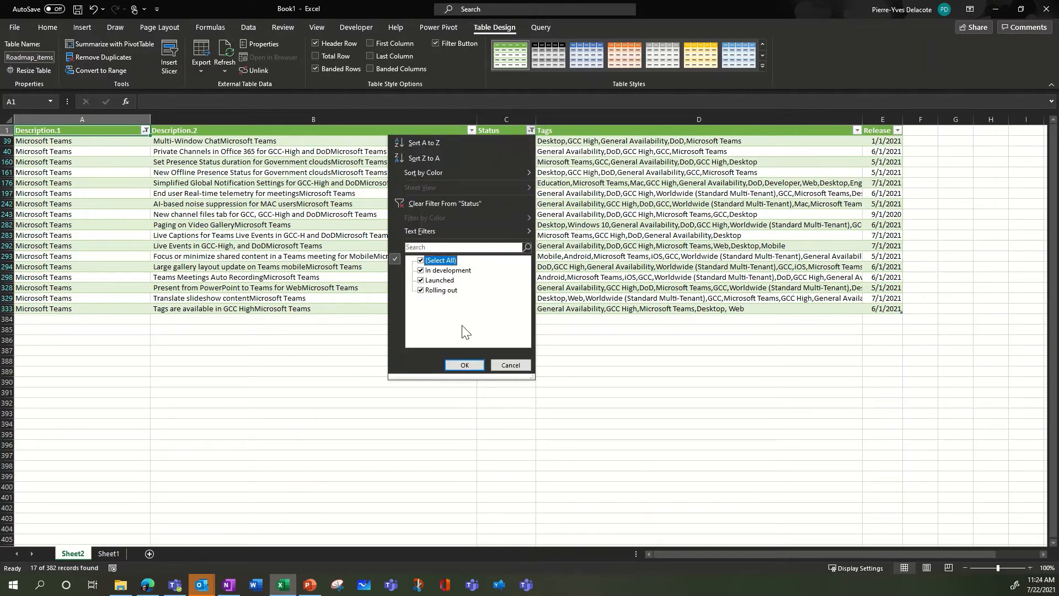
pyautogui.click(475, 365)
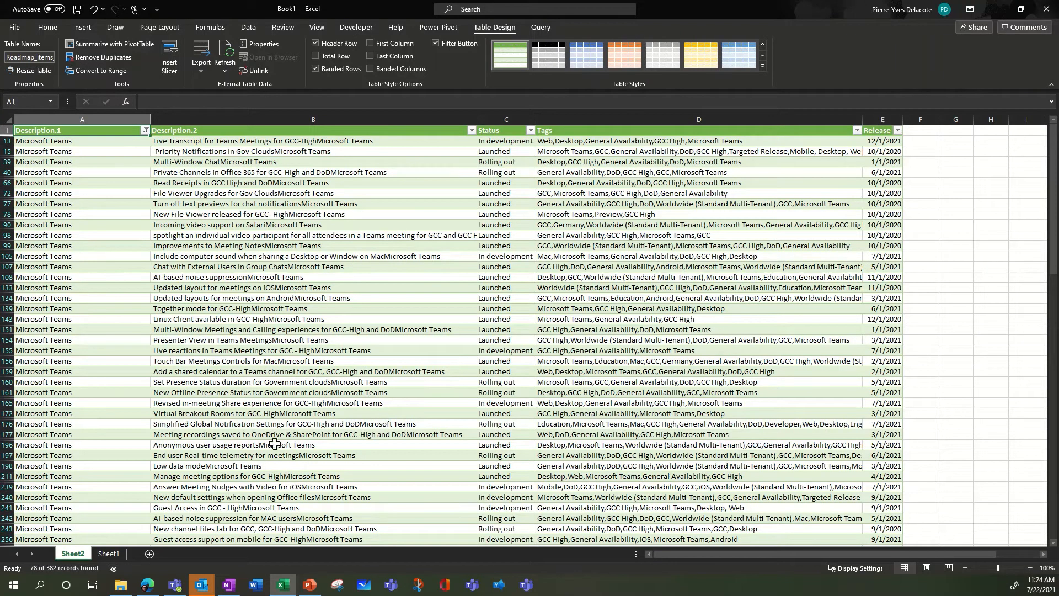
# Step: Filter the Release column to May, June and July 2021 only
pyautogui.click(897, 131)
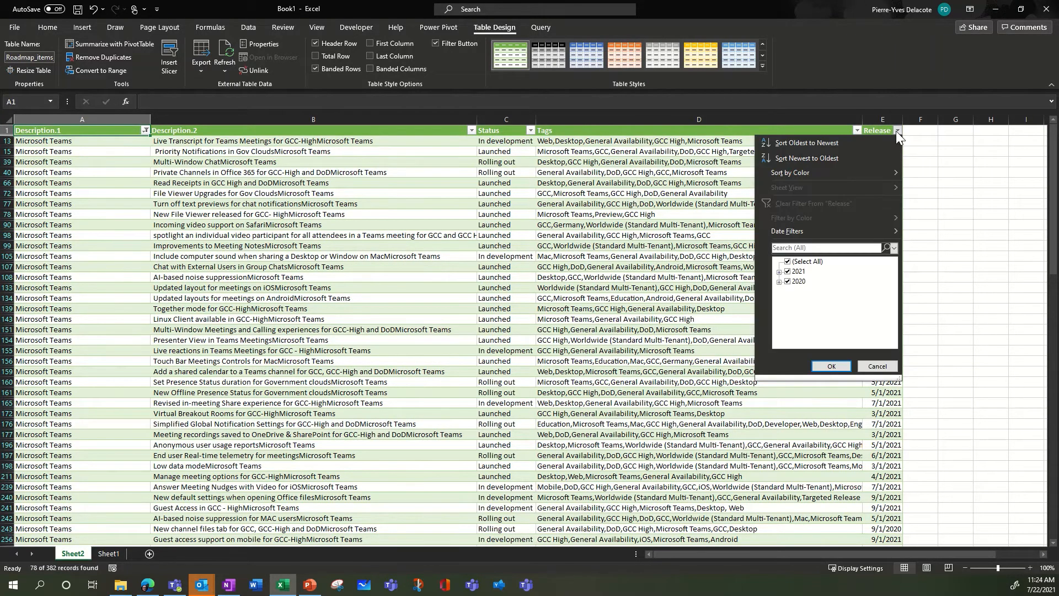
pyautogui.click(779, 271)
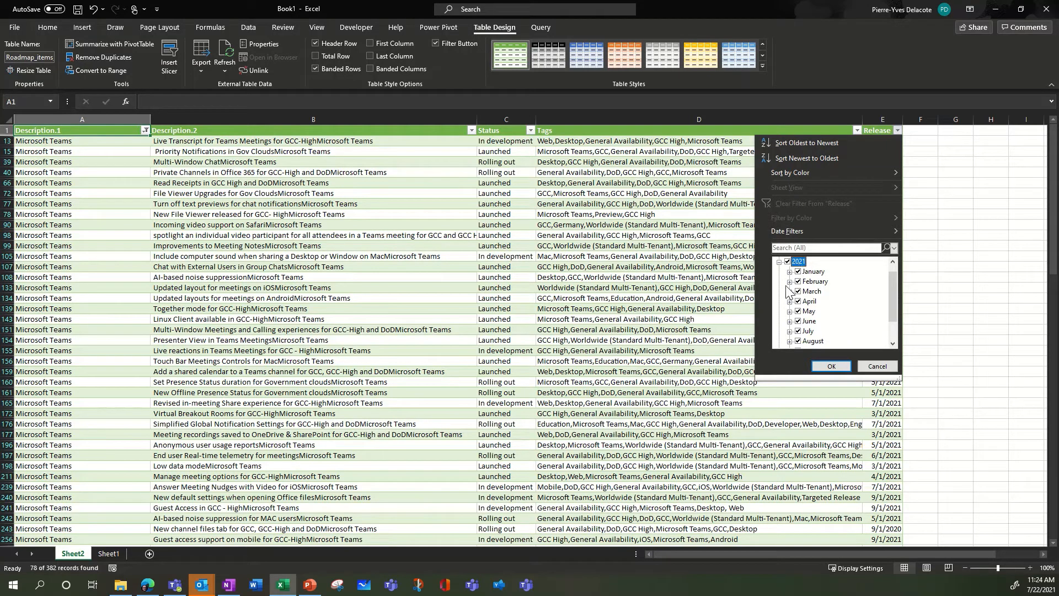
pyautogui.scroll(-1, 788, 292)
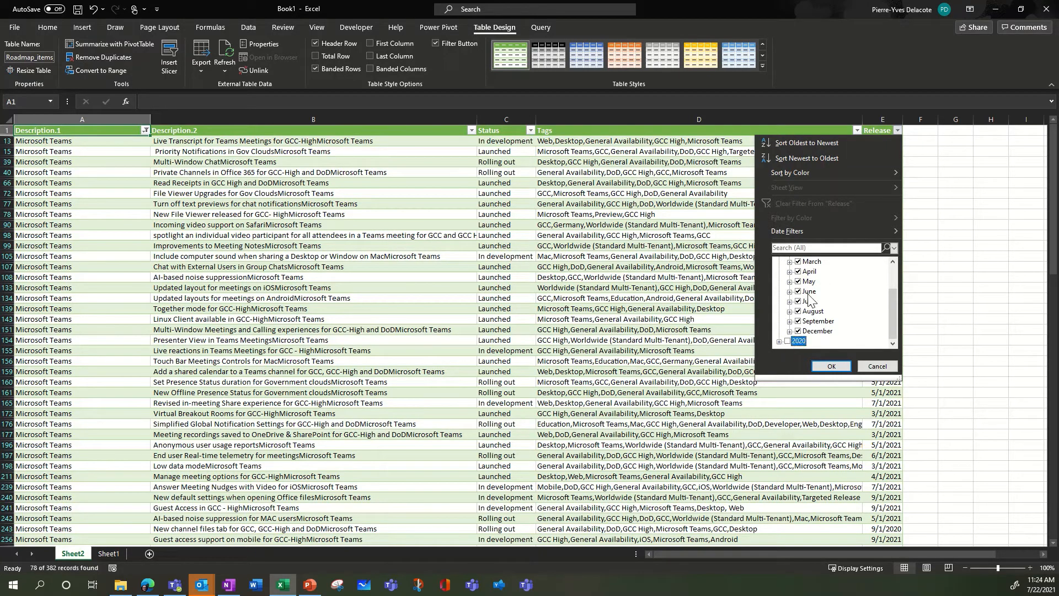
pyautogui.scroll(1, 814, 301)
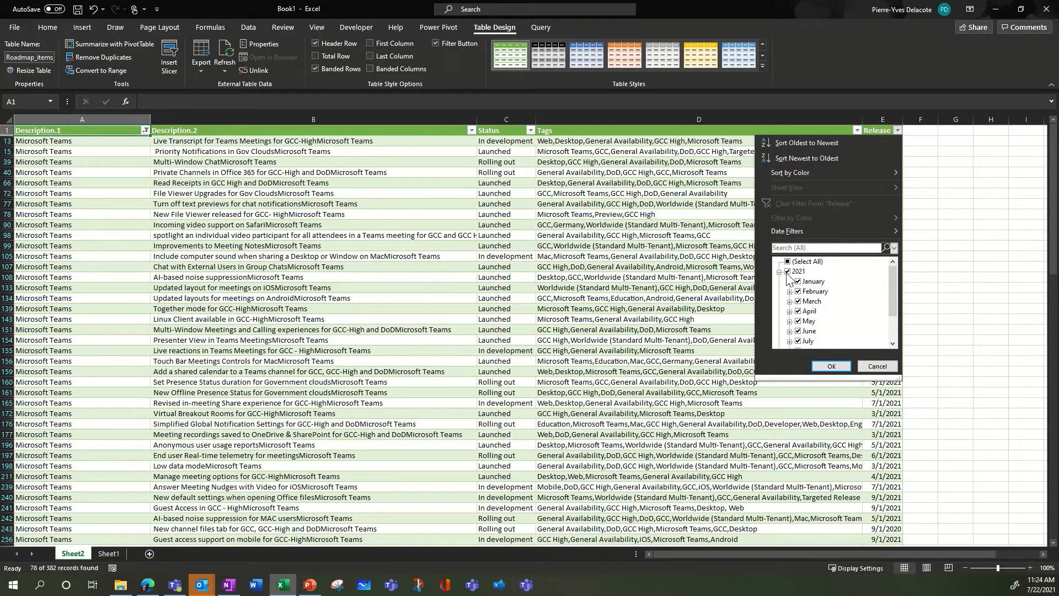
pyautogui.scroll(-2, 801, 294)
pyautogui.scroll(2, 801, 293)
pyautogui.click(787, 271)
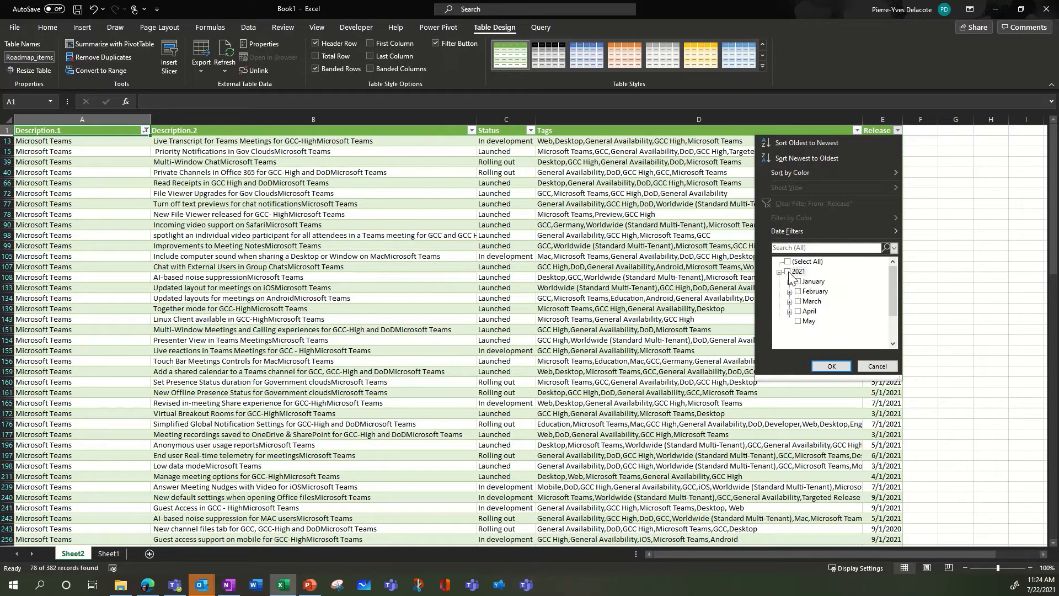
pyautogui.scroll(-2, 809, 320)
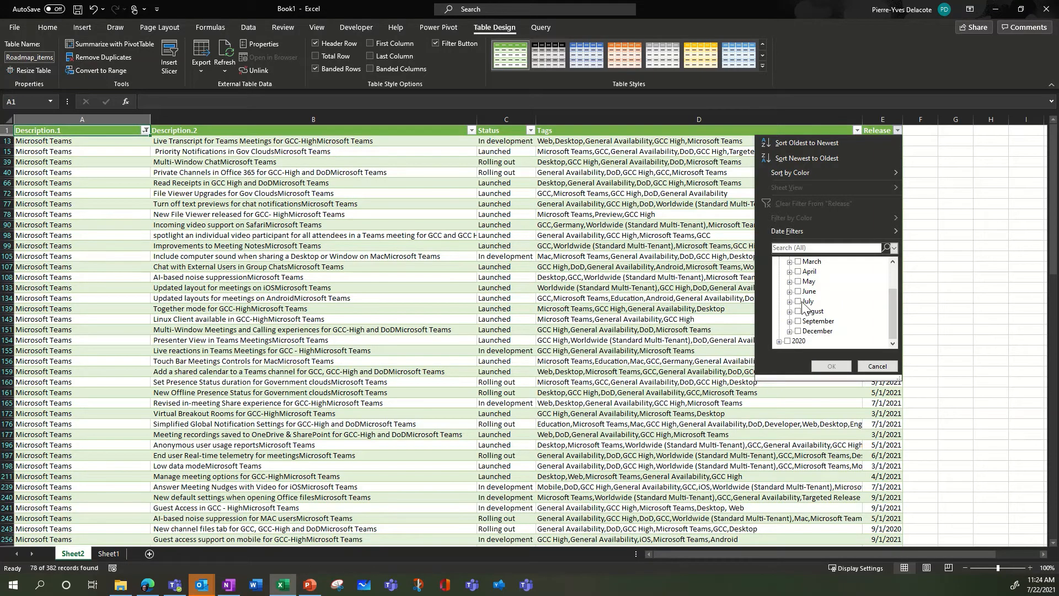
pyautogui.click(799, 301)
pyautogui.click(801, 290)
pyautogui.click(797, 282)
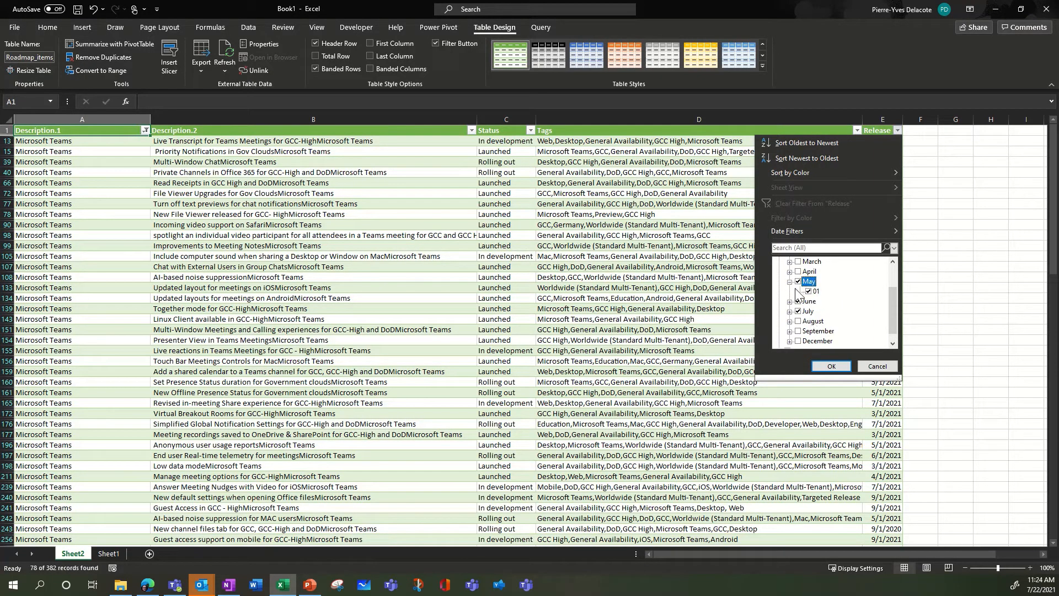
pyautogui.click(831, 365)
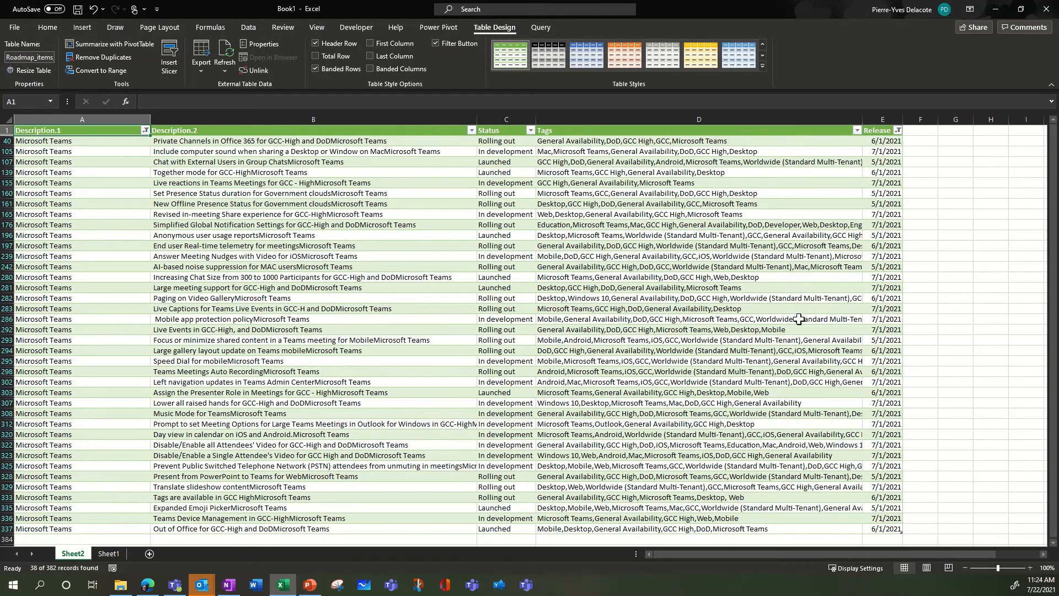
# Step: Apply a text filter to the Tags column for rows that contain "GCC High"
pyautogui.scroll(-2, 728, 331)
pyautogui.scroll(2, 795, 319)
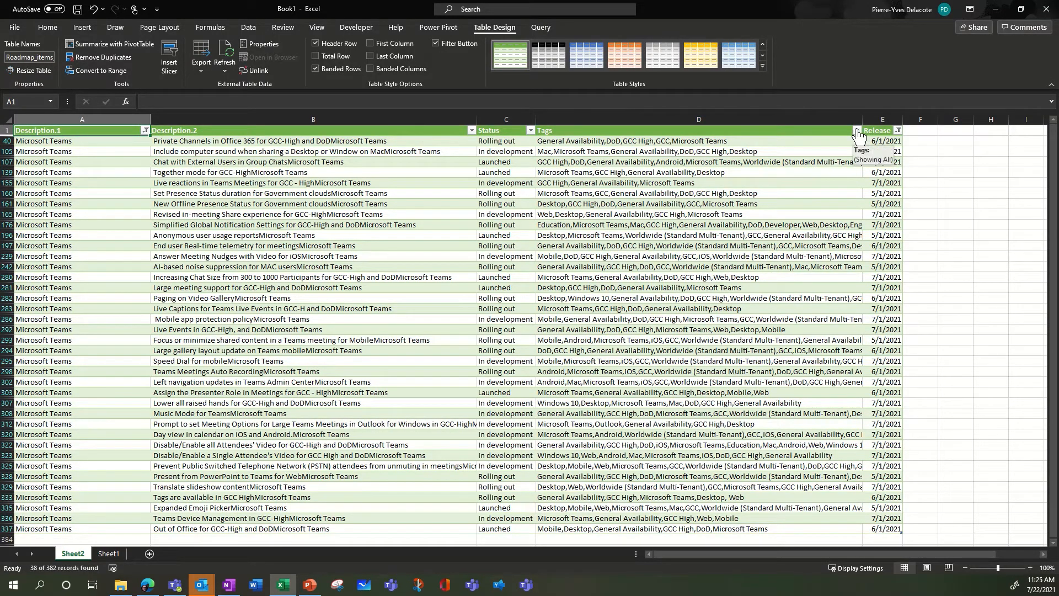
pyautogui.click(856, 130)
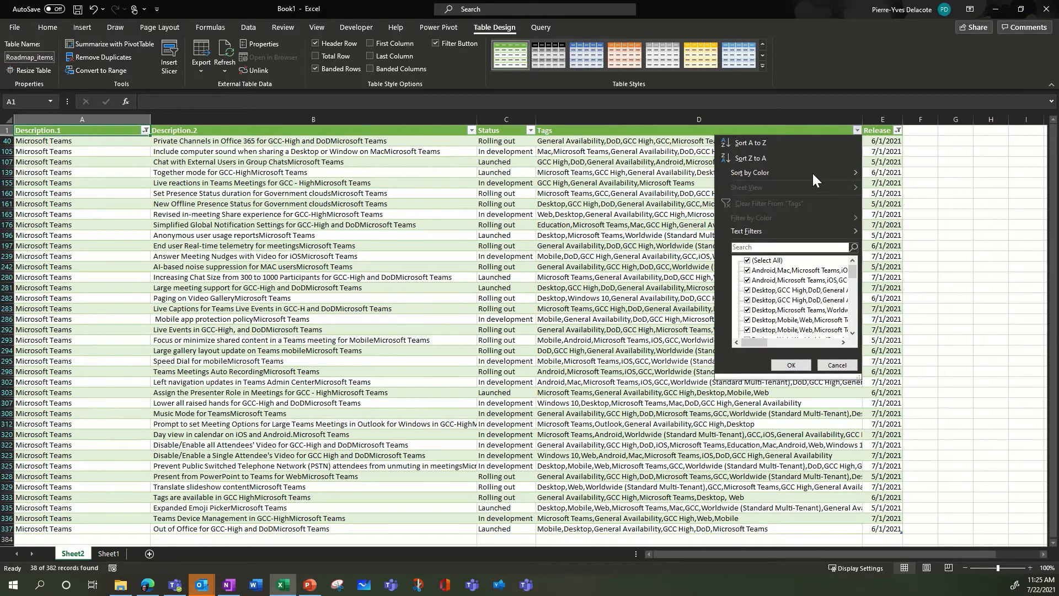
pyautogui.moveTo(805, 229)
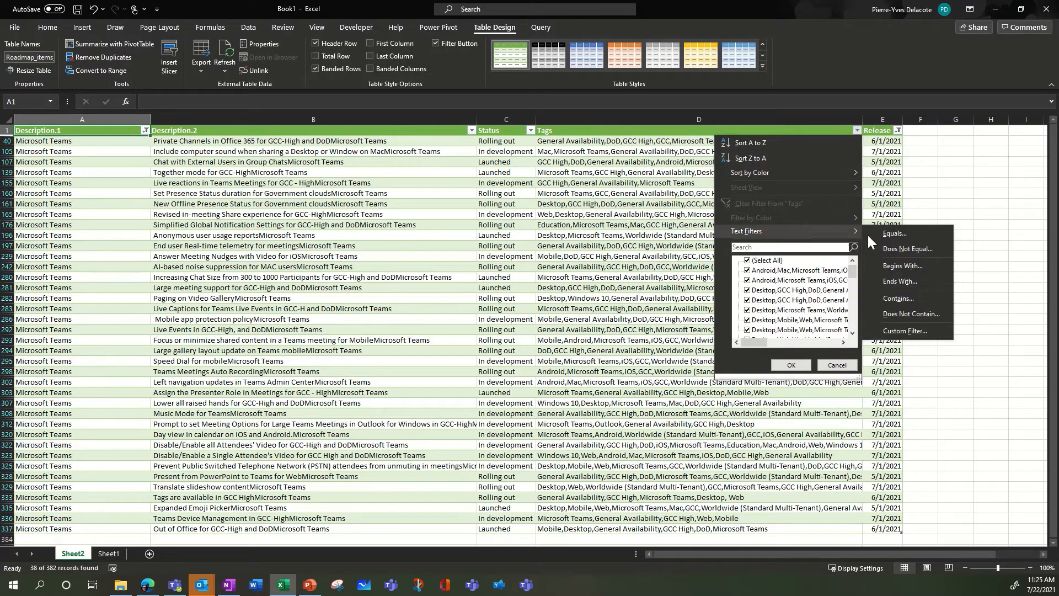
pyautogui.click(896, 296)
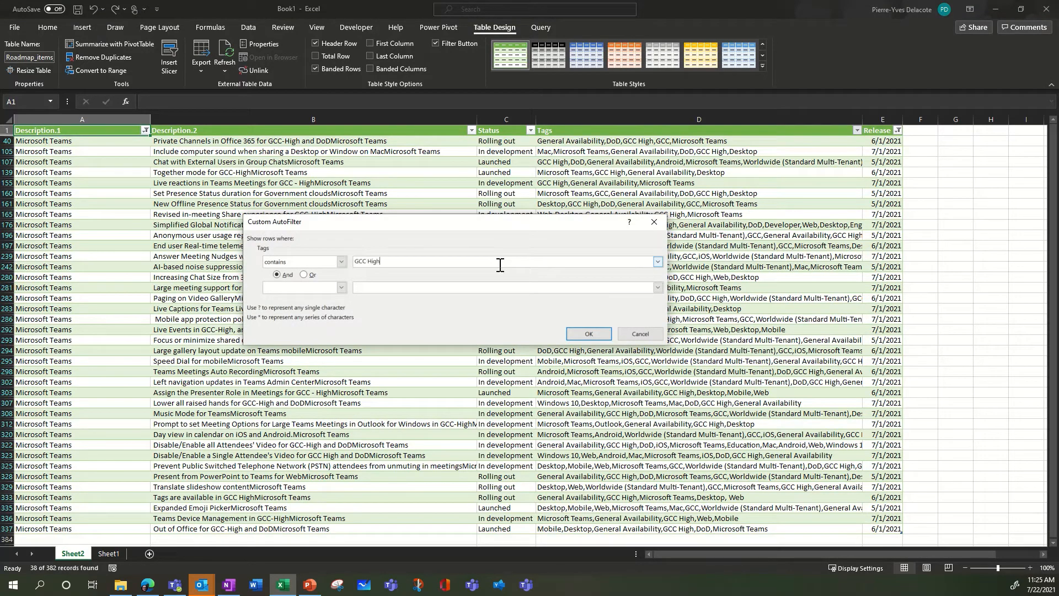
pyautogui.click(589, 334)
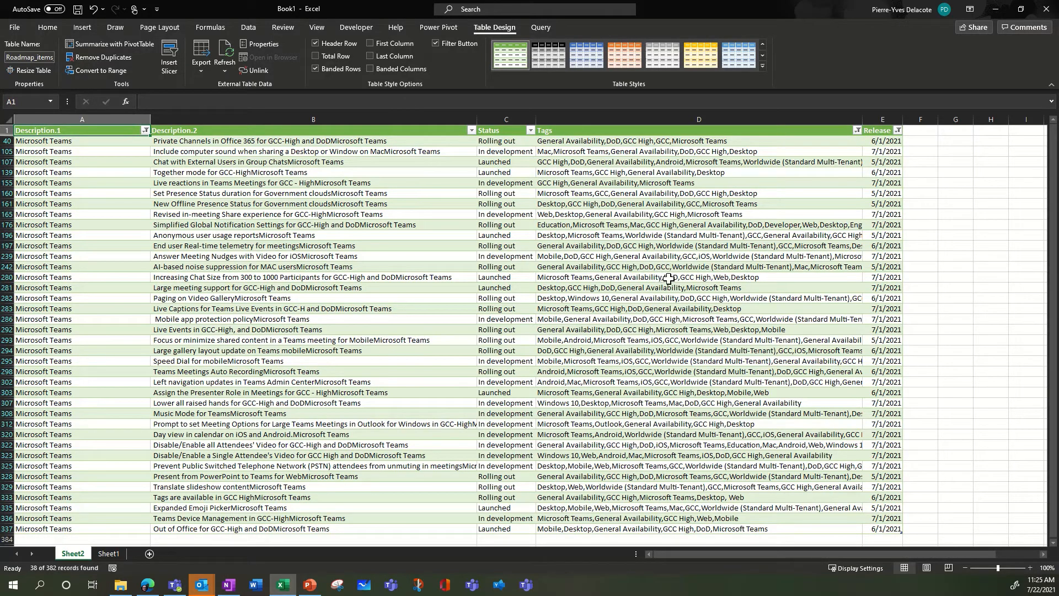
# Step: Add the whole year 2020 to the Release column filter and review the filtered rows
pyautogui.scroll(-1, 664, 403)
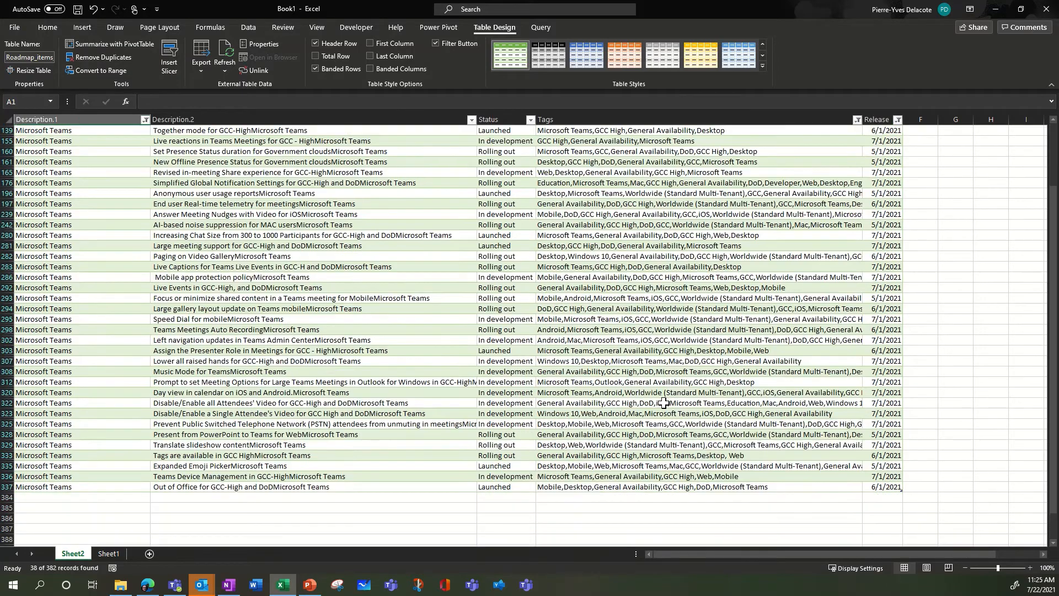
pyautogui.scroll(2, 664, 402)
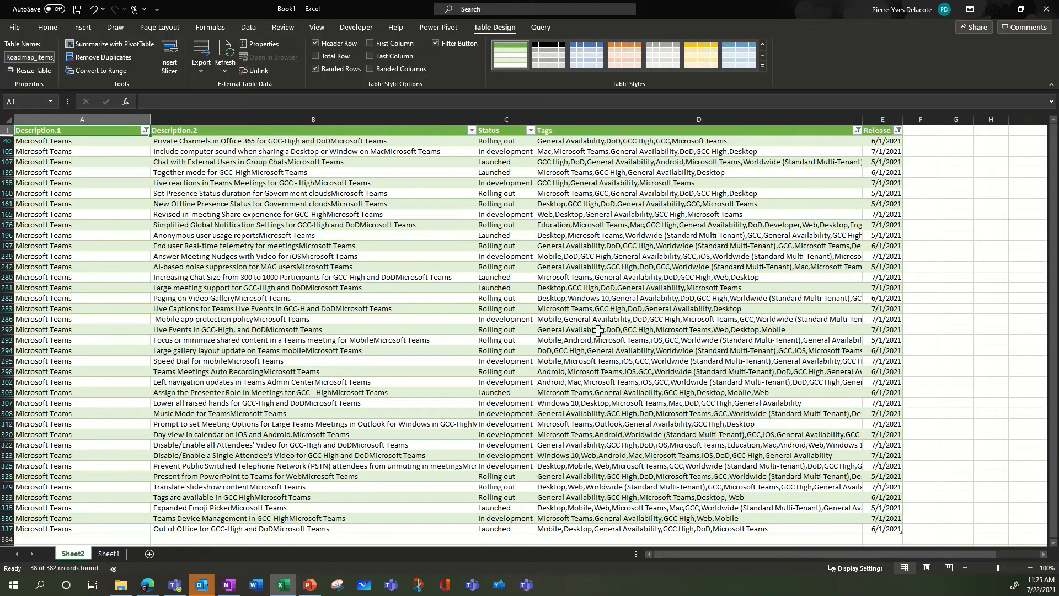
pyautogui.click(895, 131)
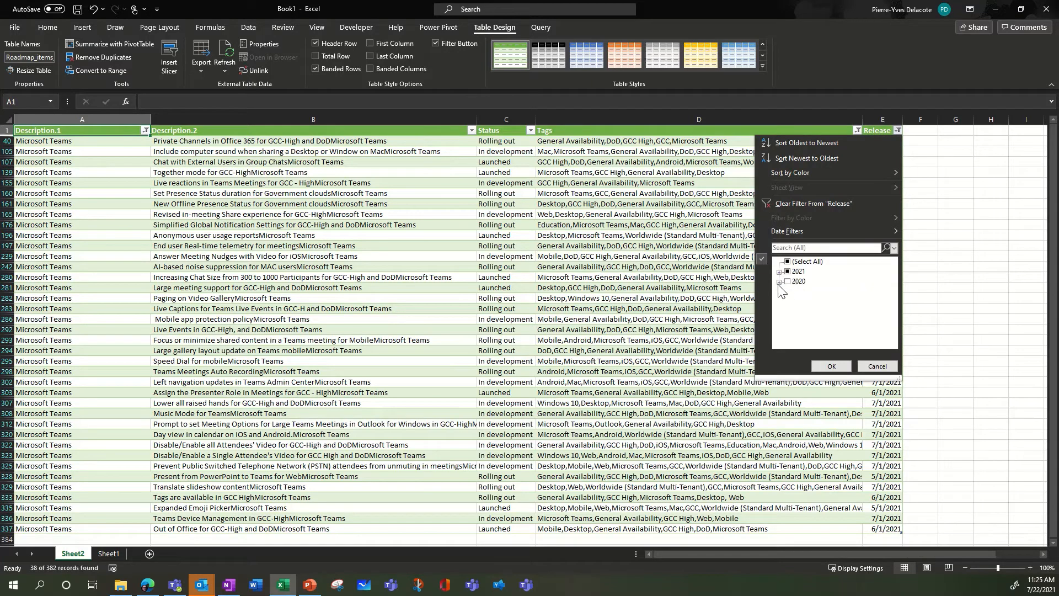
pyautogui.click(787, 281)
pyautogui.click(831, 366)
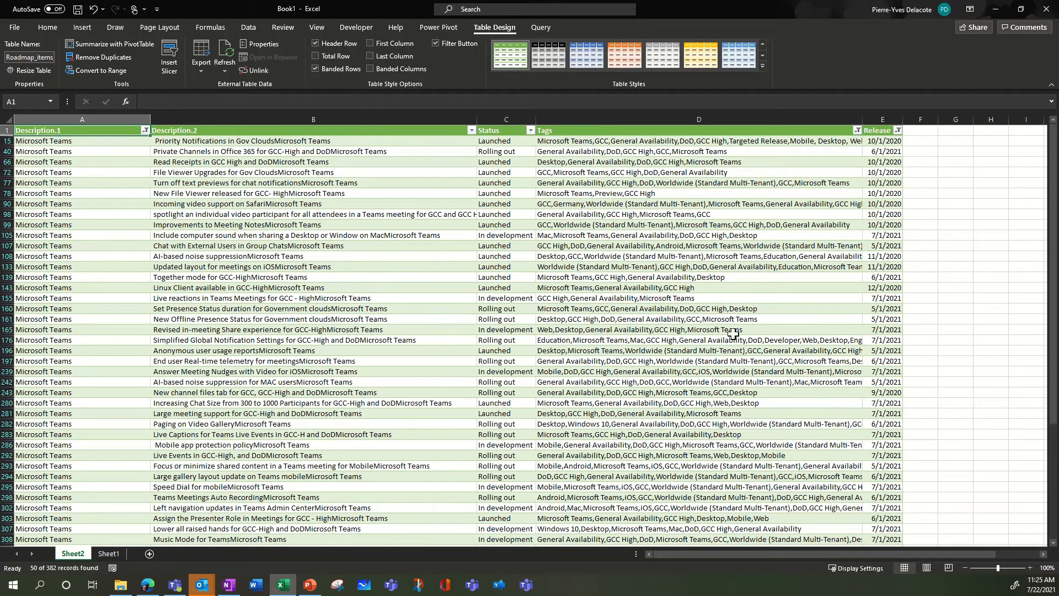
pyautogui.scroll(-1, 765, 329)
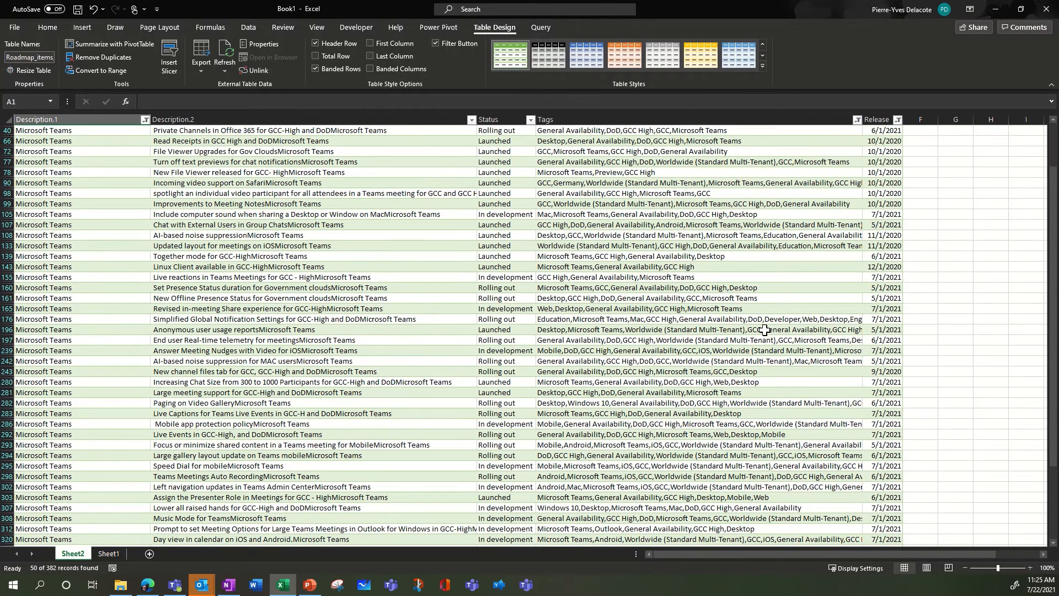
pyautogui.scroll(-2, 763, 329)
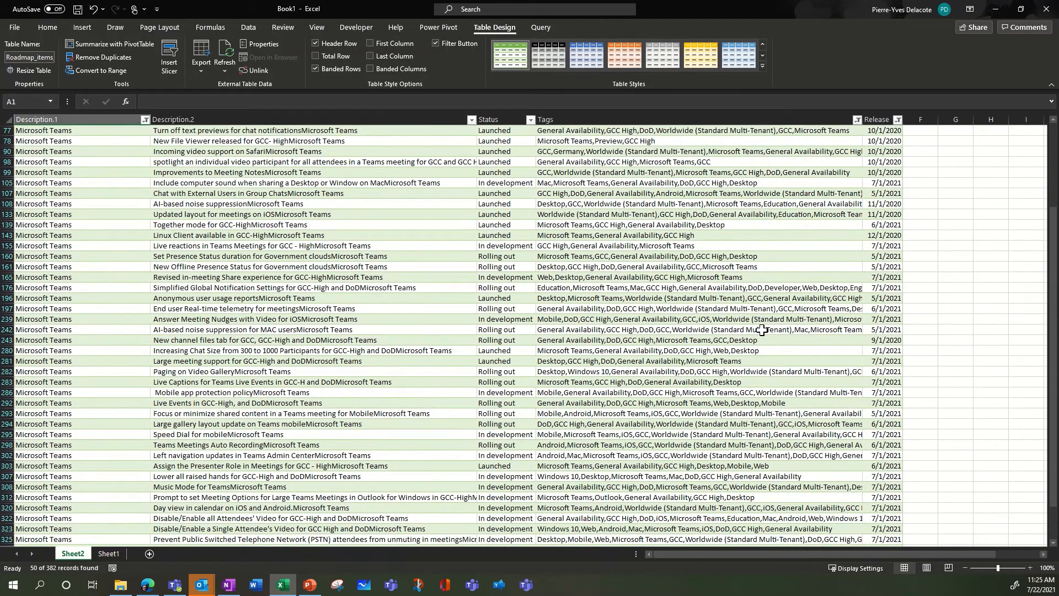
pyautogui.scroll(-1, 761, 329)
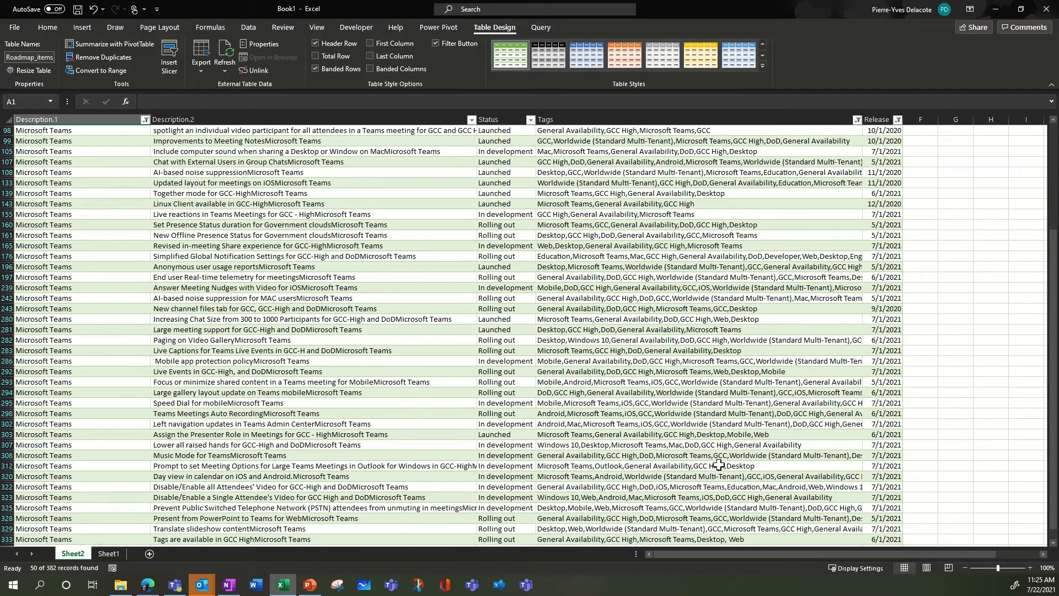
pyautogui.scroll(-2, 722, 471)
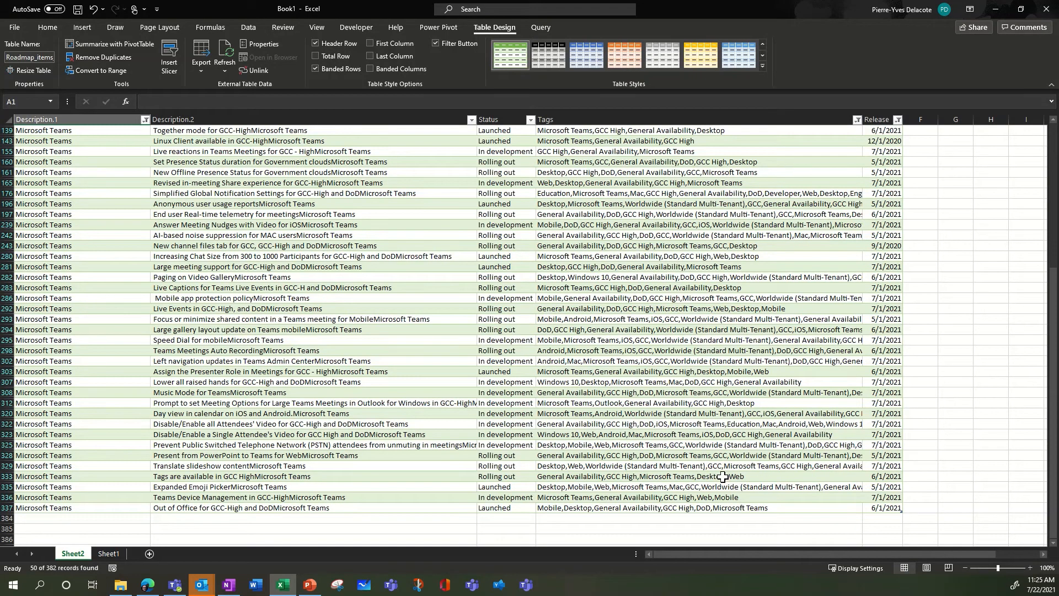
# Step: Exclude In development and Rolling out from the Status column filter, keeping only Launched items
pyautogui.scroll(5, 719, 474)
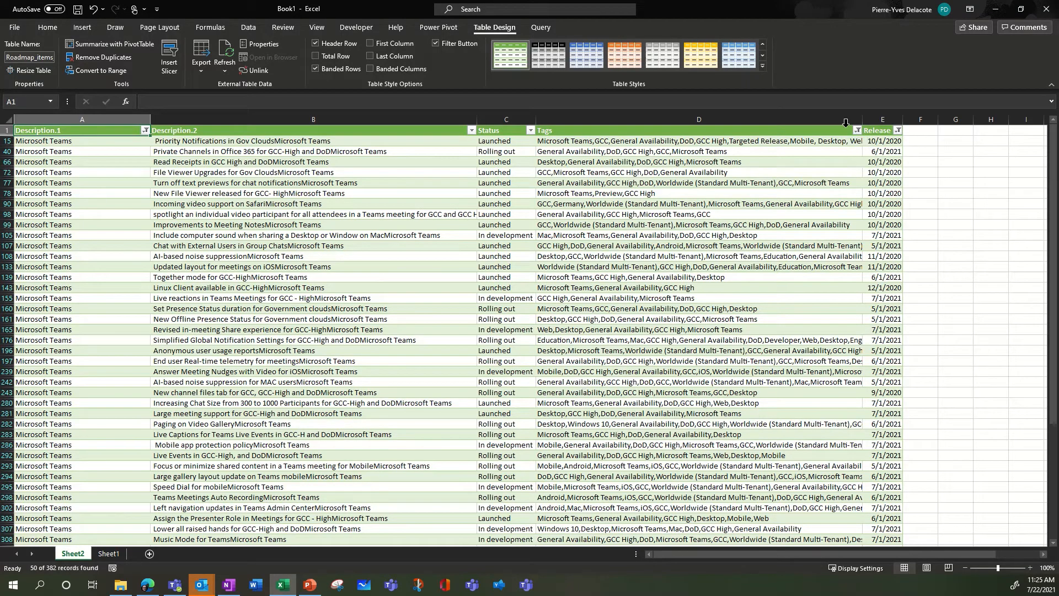
pyautogui.click(530, 130)
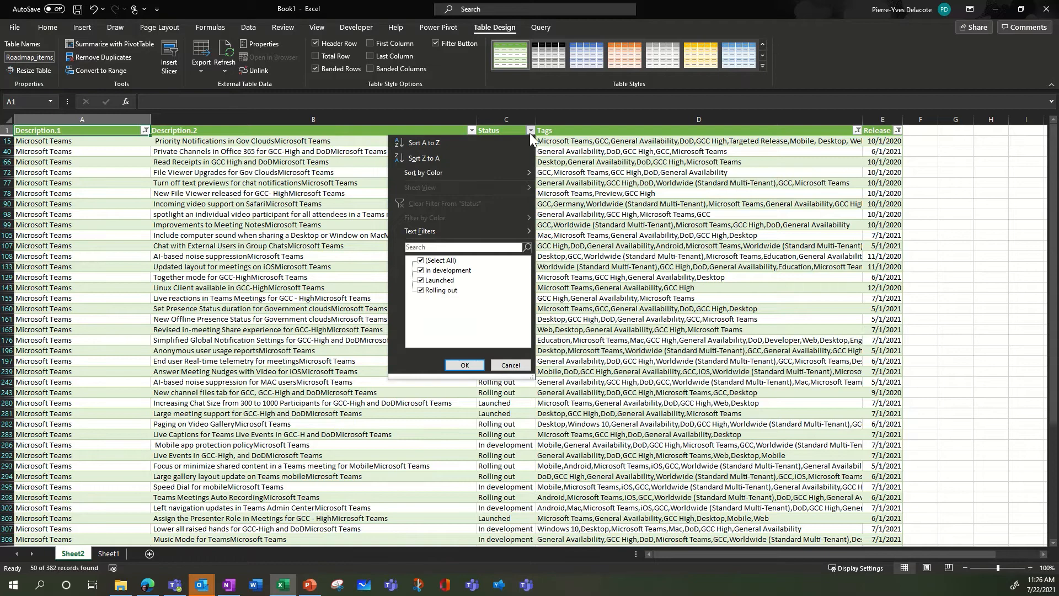
pyautogui.click(437, 271)
pyautogui.click(464, 365)
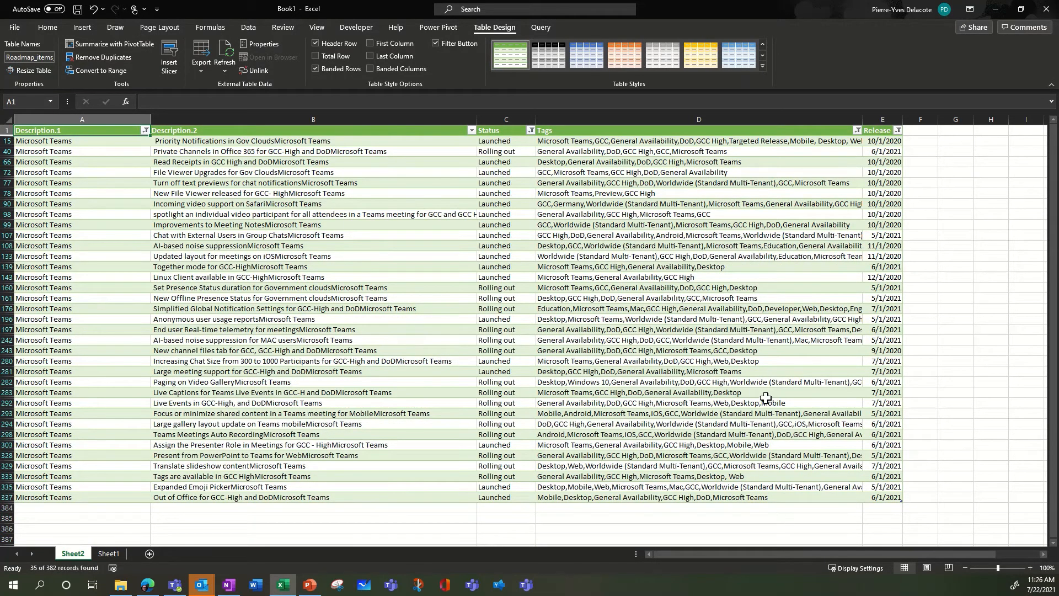
pyautogui.click(530, 131)
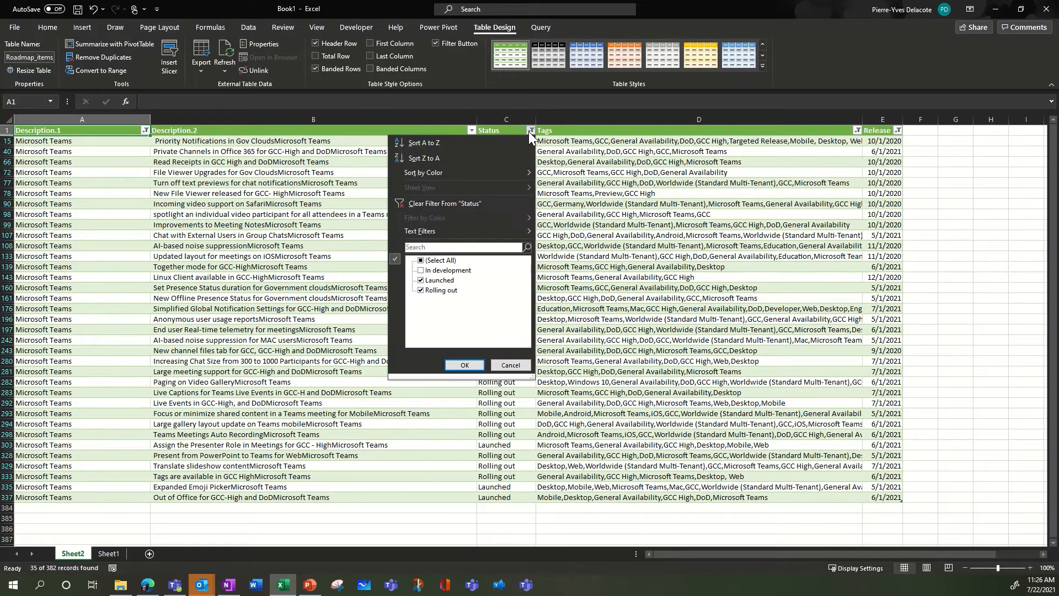
pyautogui.click(439, 291)
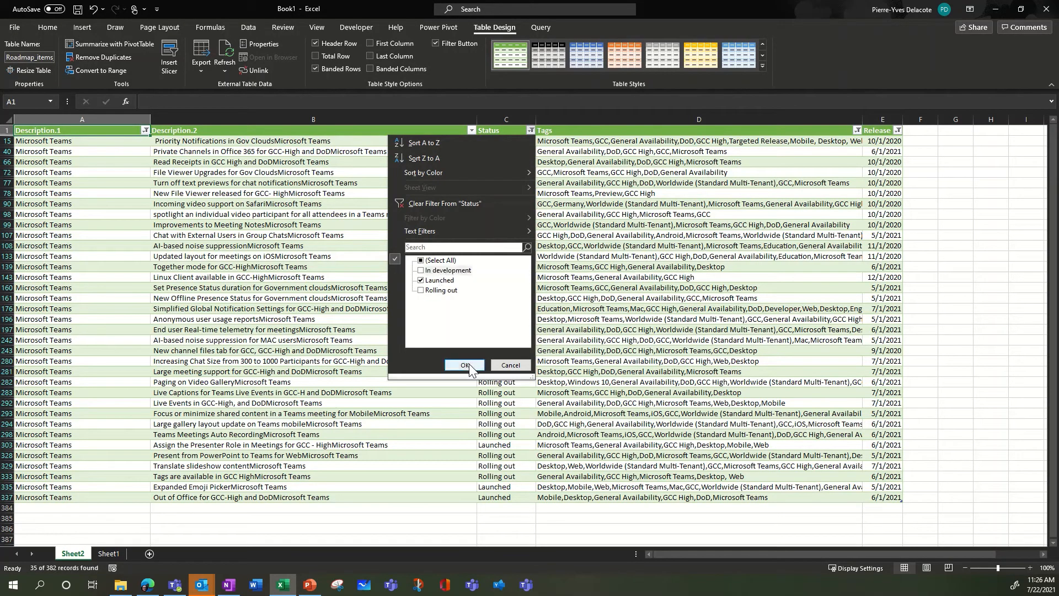
pyautogui.click(465, 364)
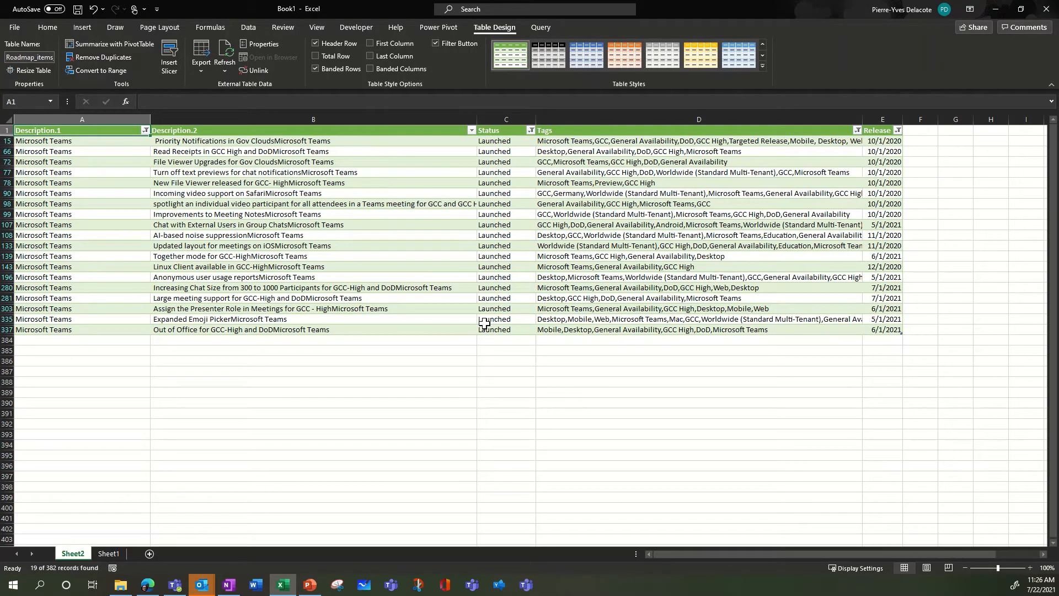
# Step: Include the whole year 2021 along with 2020 in the Release column filter
pyautogui.click(897, 130)
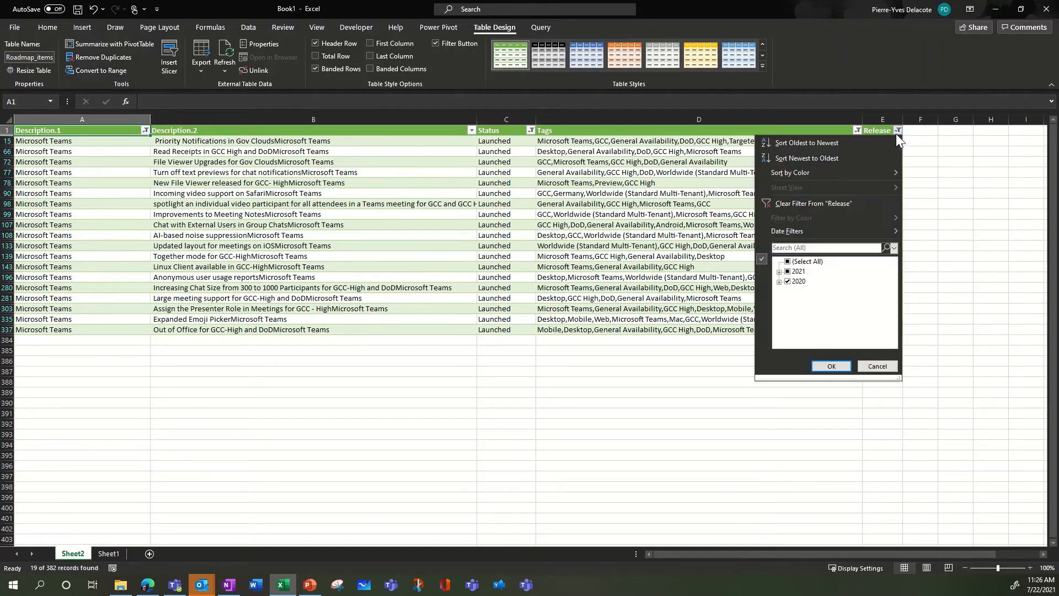
pyautogui.click(791, 272)
pyautogui.click(831, 366)
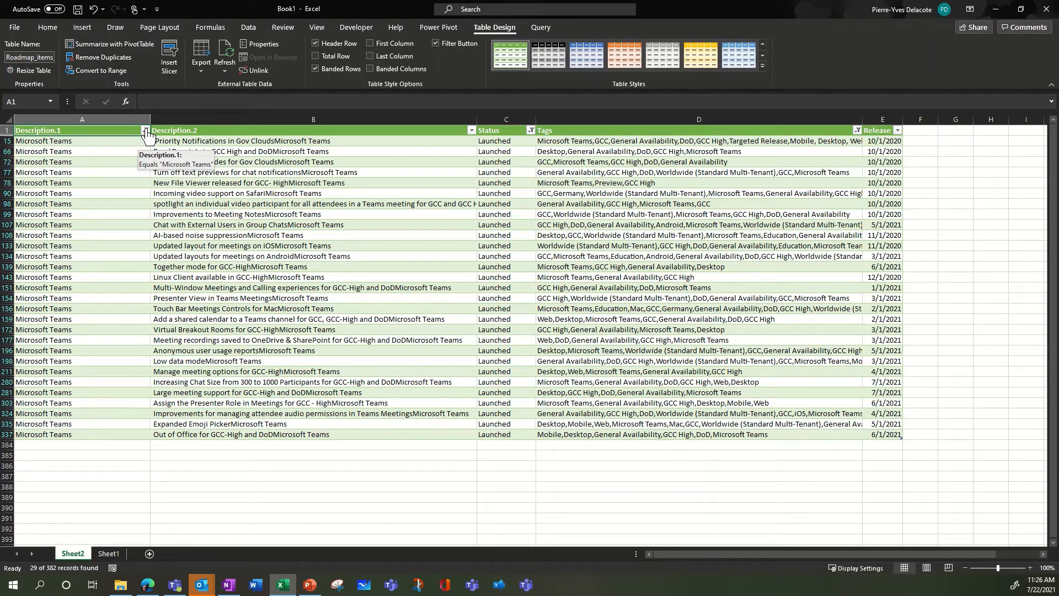
# Step: Add Outlook and SharePoint to Microsoft Teams in the Description.1 column filter and review the filtered rows
pyautogui.click(145, 130)
pyautogui.scroll(-2, 130, 288)
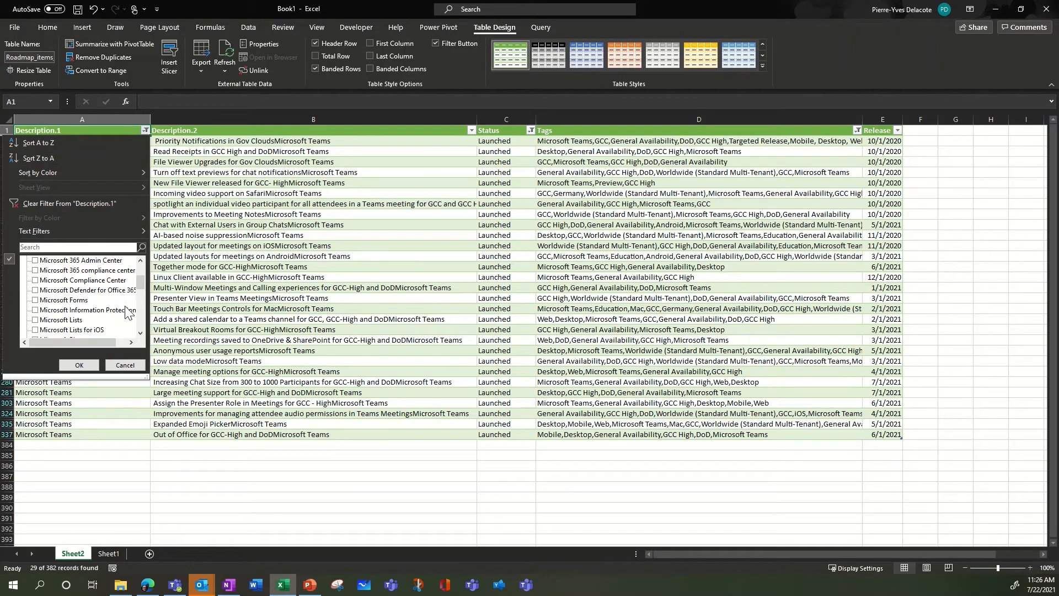
pyautogui.scroll(-1, 127, 312)
pyautogui.scroll(-1, 126, 313)
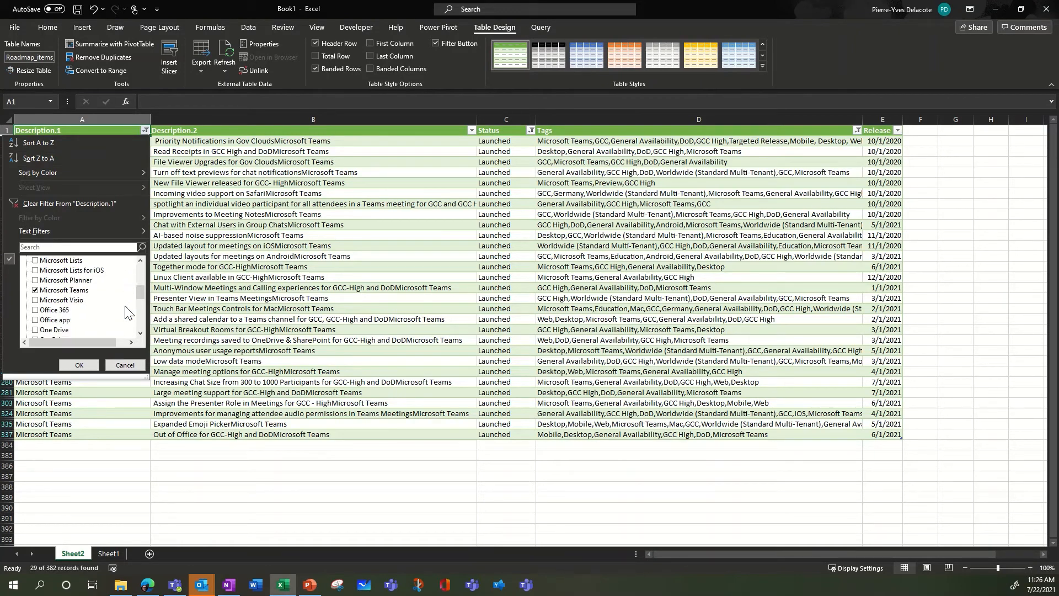
pyautogui.scroll(-1, 127, 313)
pyautogui.scroll(-1, 127, 312)
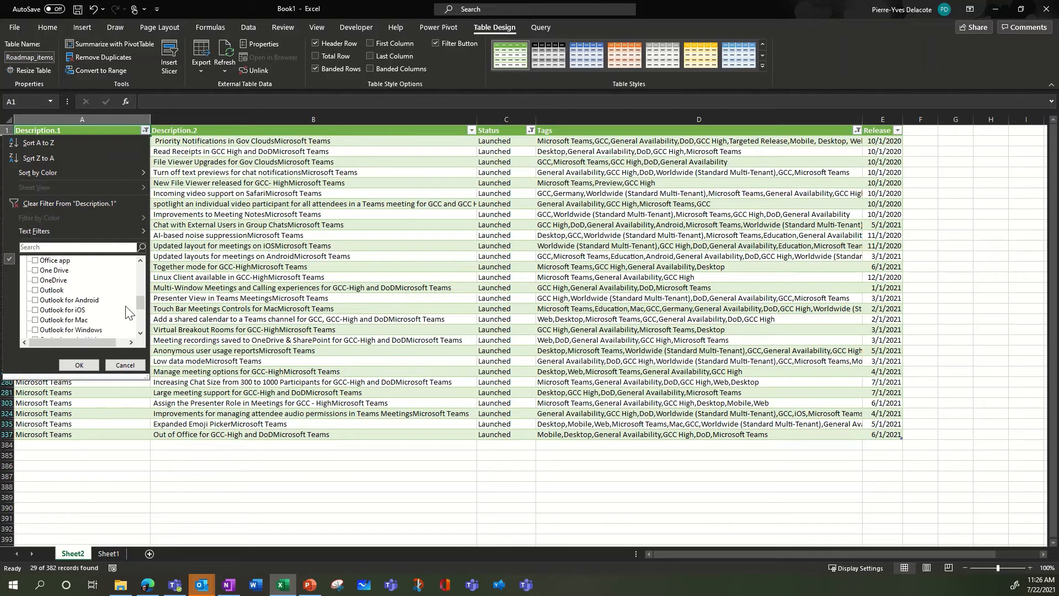
pyautogui.click(57, 290)
pyautogui.click(141, 324)
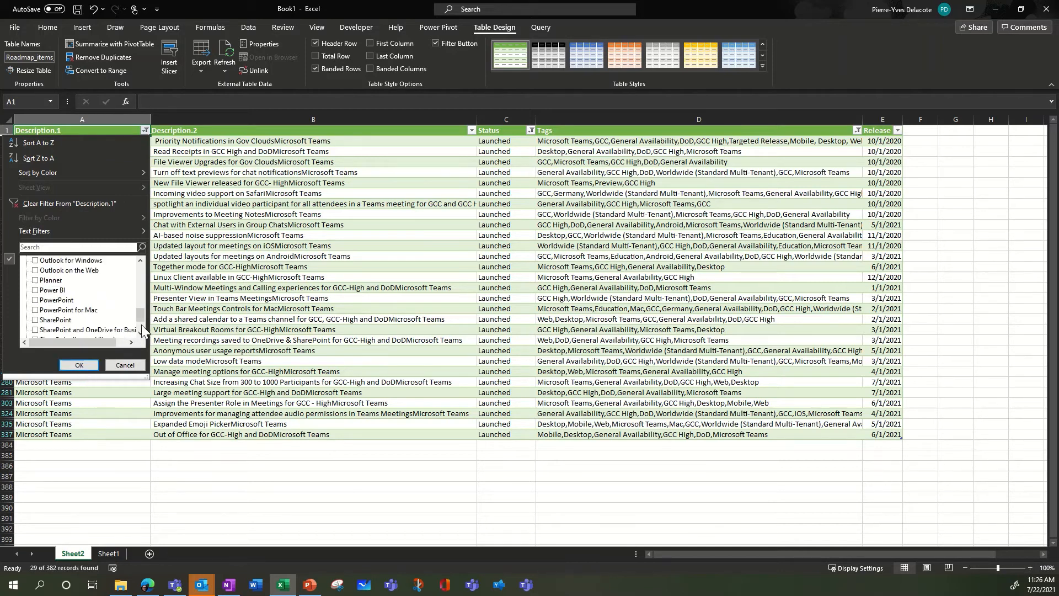
pyautogui.click(62, 321)
pyautogui.click(78, 365)
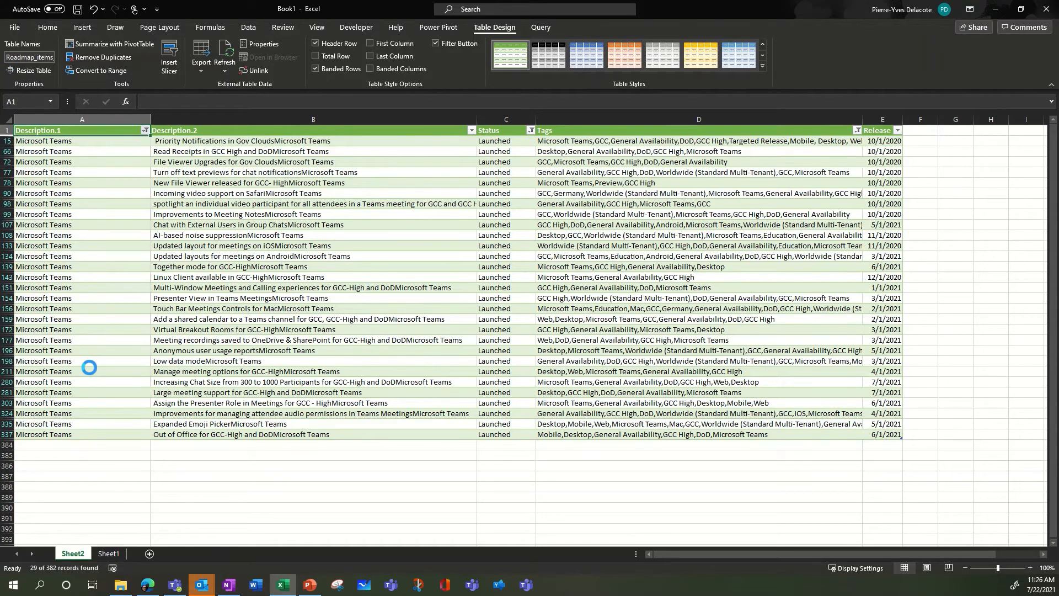
pyautogui.scroll(2, 739, 270)
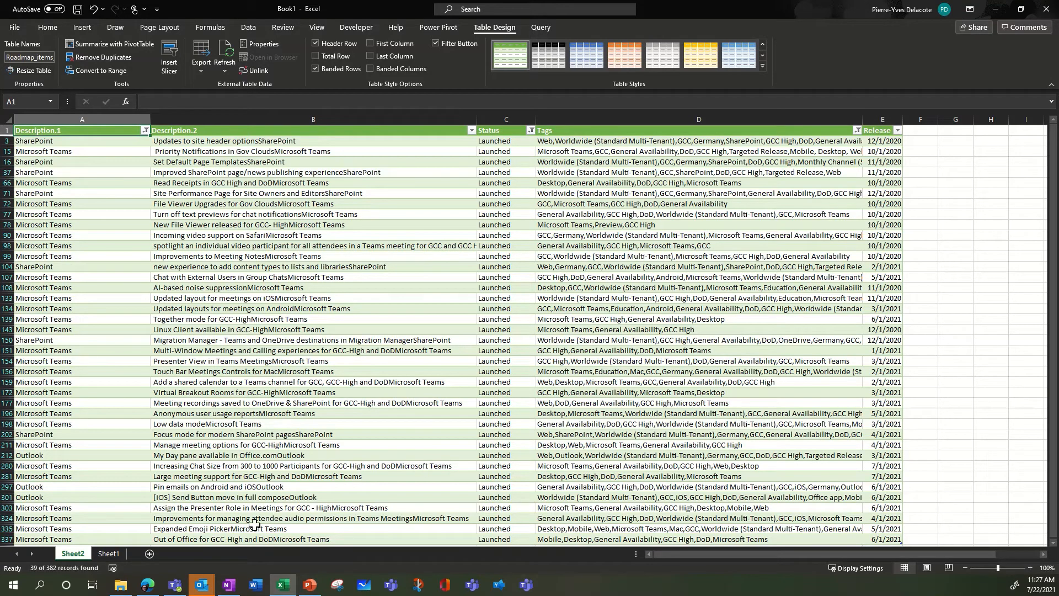
# Step: Switch to the browser, open Power Automate from the Office 365 home page, and look at the roadmap page's RSS option
pyautogui.click(148, 589)
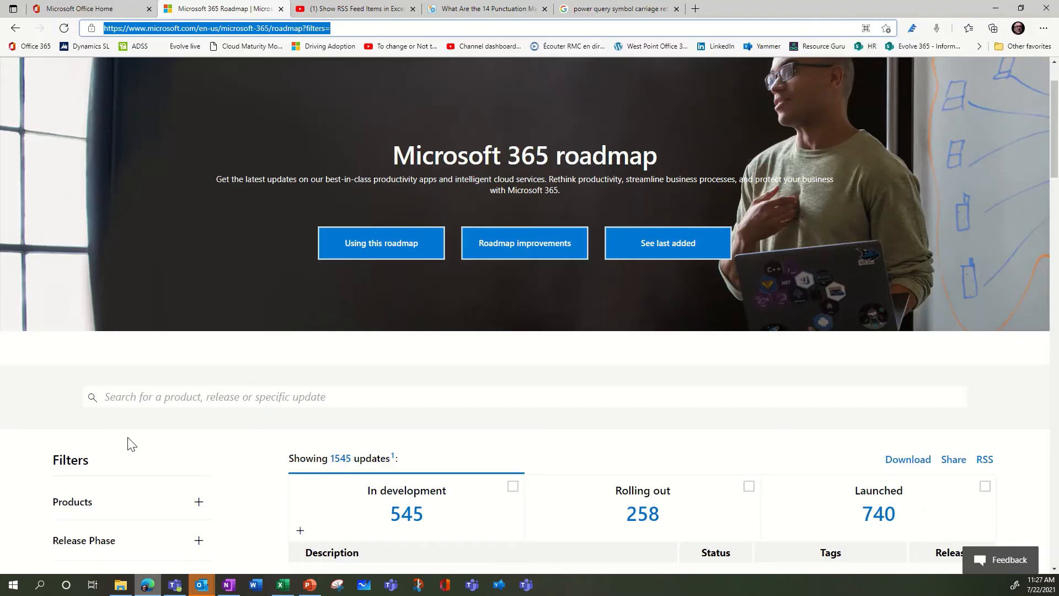
pyautogui.click(93, 6)
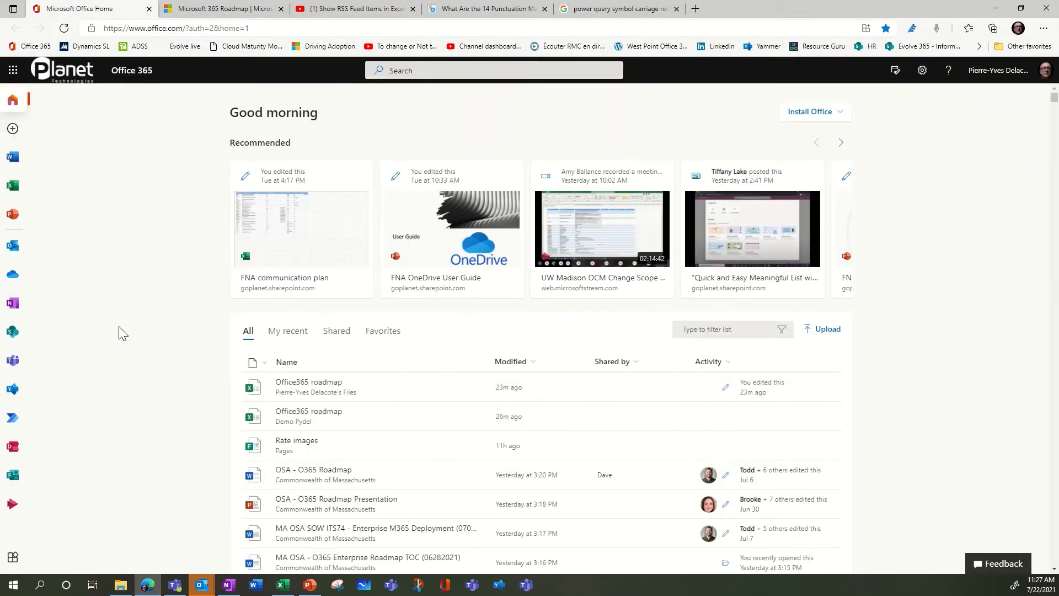
pyautogui.click(16, 419)
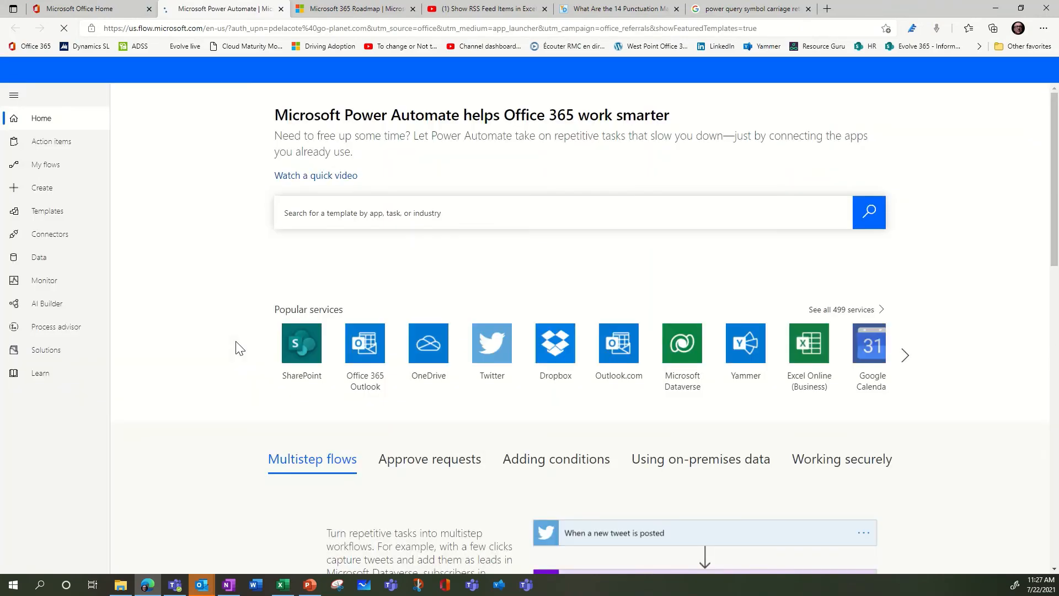
pyautogui.click(363, 14)
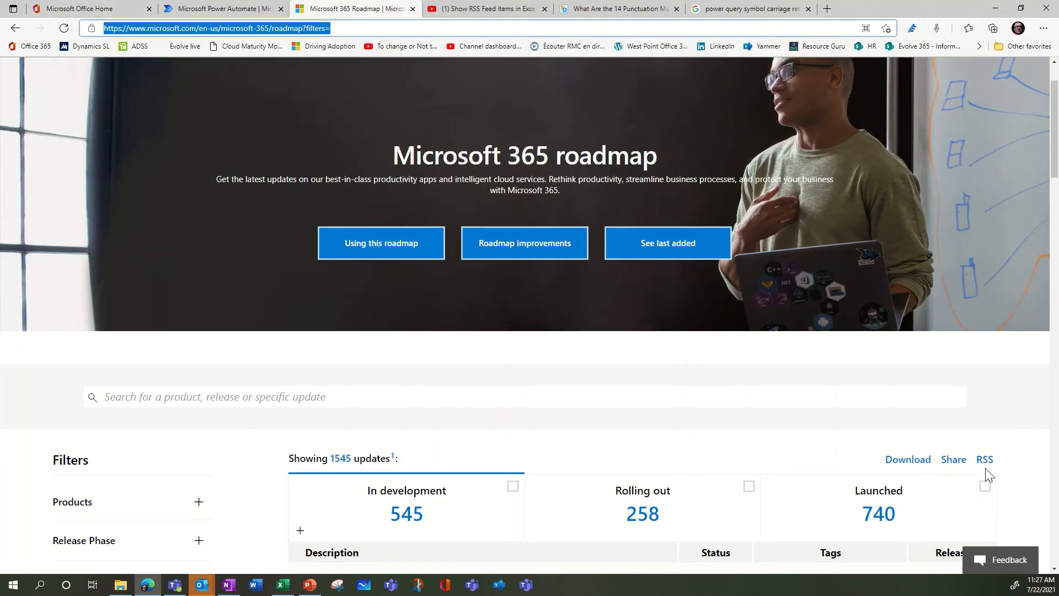
pyautogui.click(105, 9)
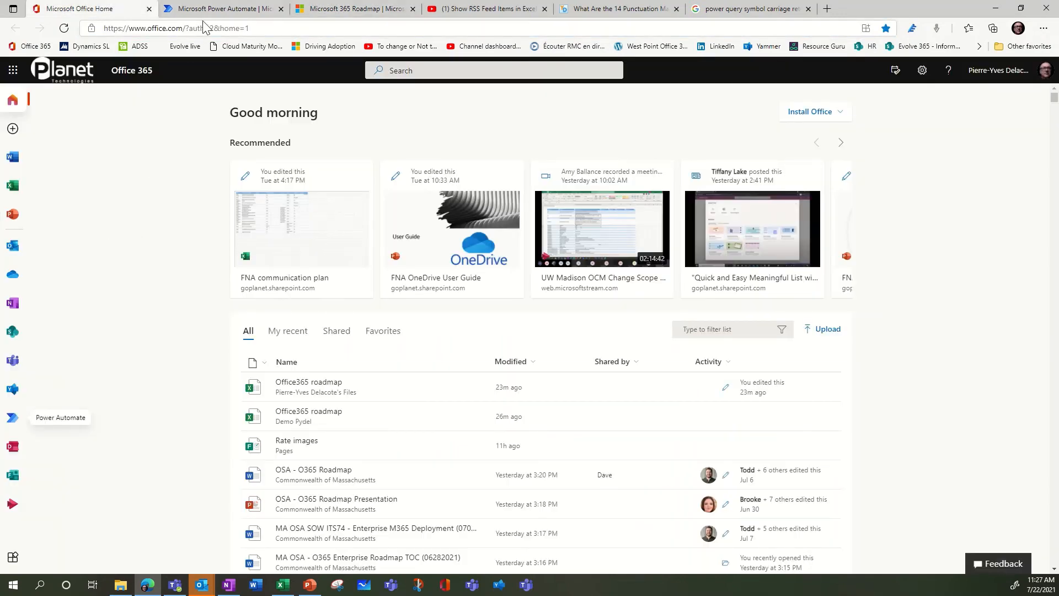
pyautogui.click(214, 10)
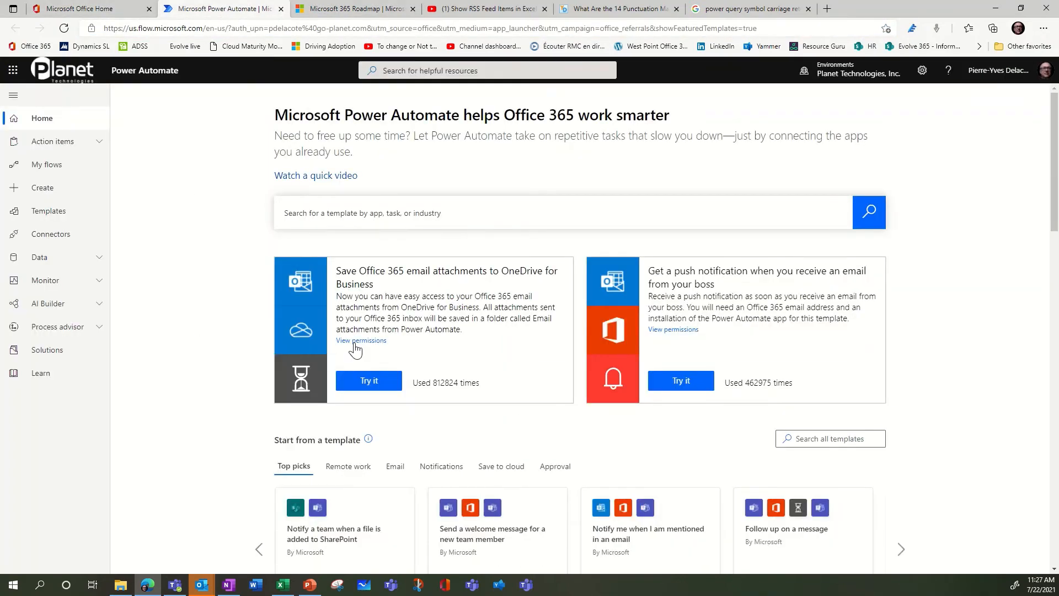
pyautogui.scroll(-1, 356, 349)
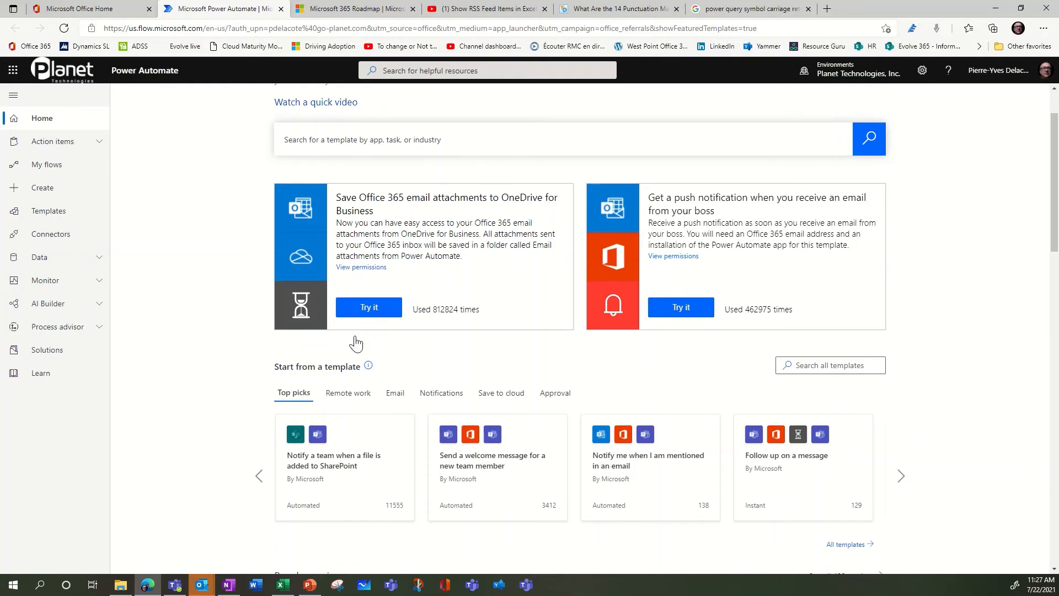
# Step: Open the flow "Post message on Teams when a RSS feed is published - 2" for editing and expand its feed trigger
pyautogui.click(43, 166)
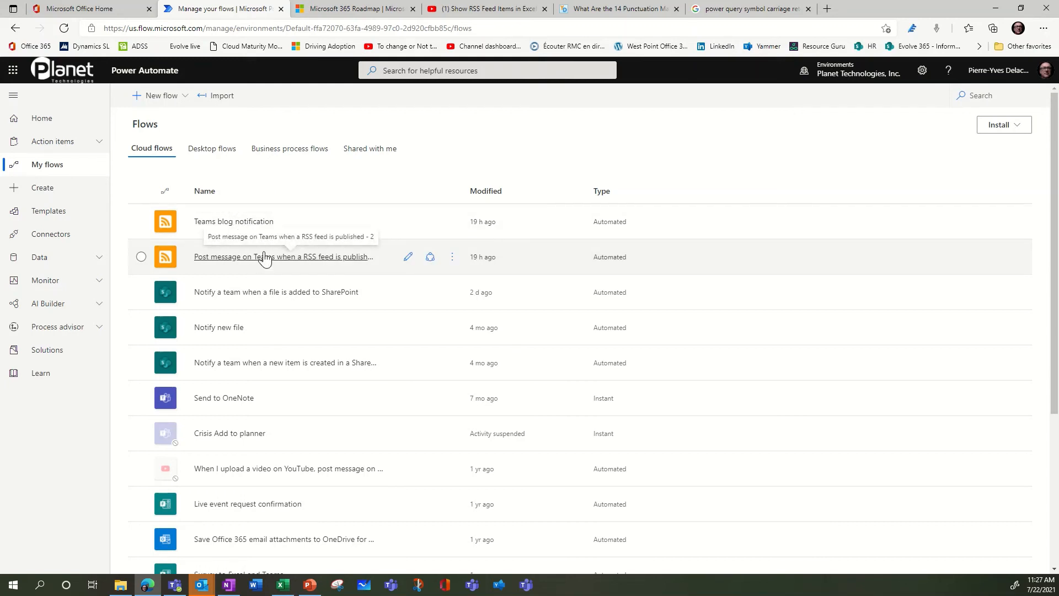
pyautogui.click(265, 257)
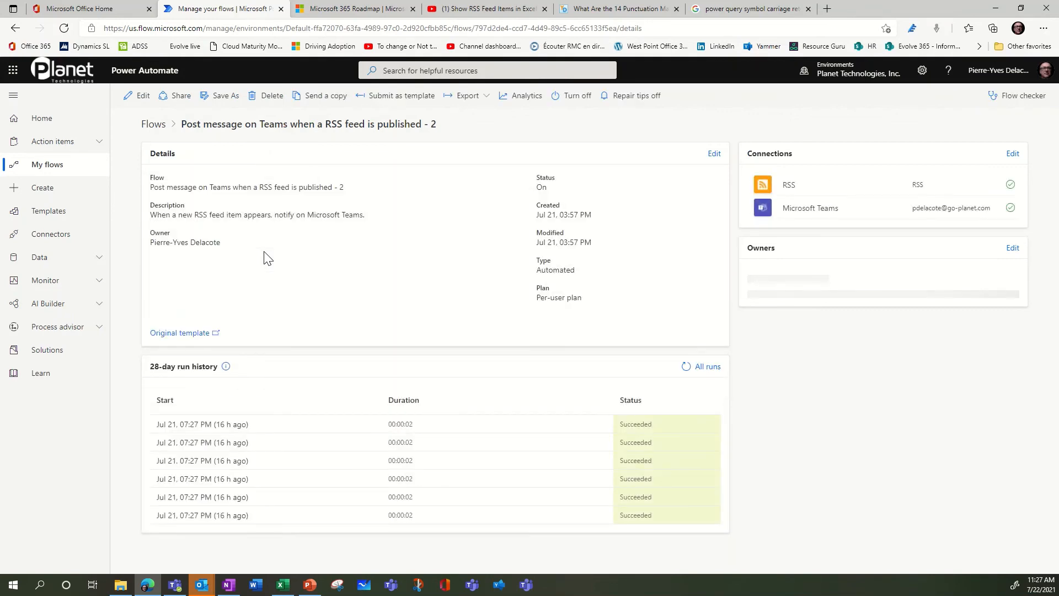
pyautogui.click(142, 96)
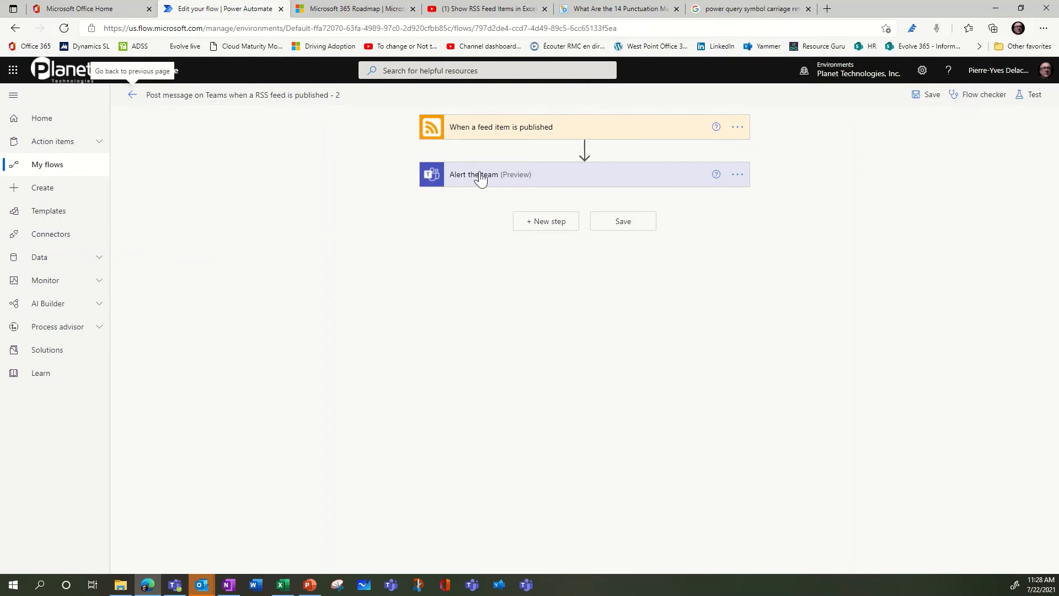
pyautogui.click(509, 129)
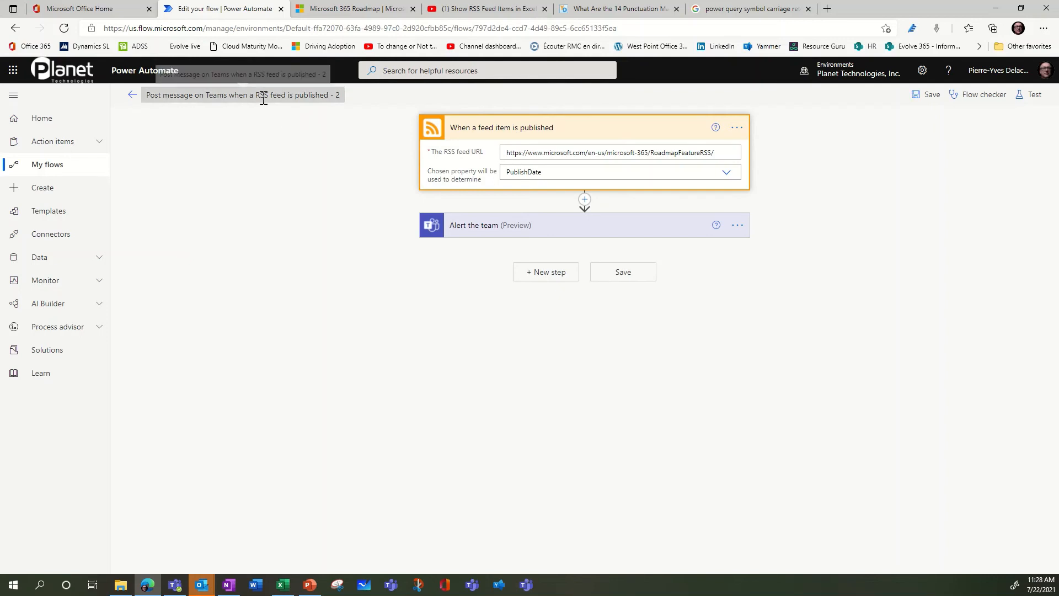
# Step: Rename the flow as "Office 365 roadmap" and save it after reviewing the settings of its Alert the team action
pyautogui.click(265, 98)
pyautogui.write('Of')
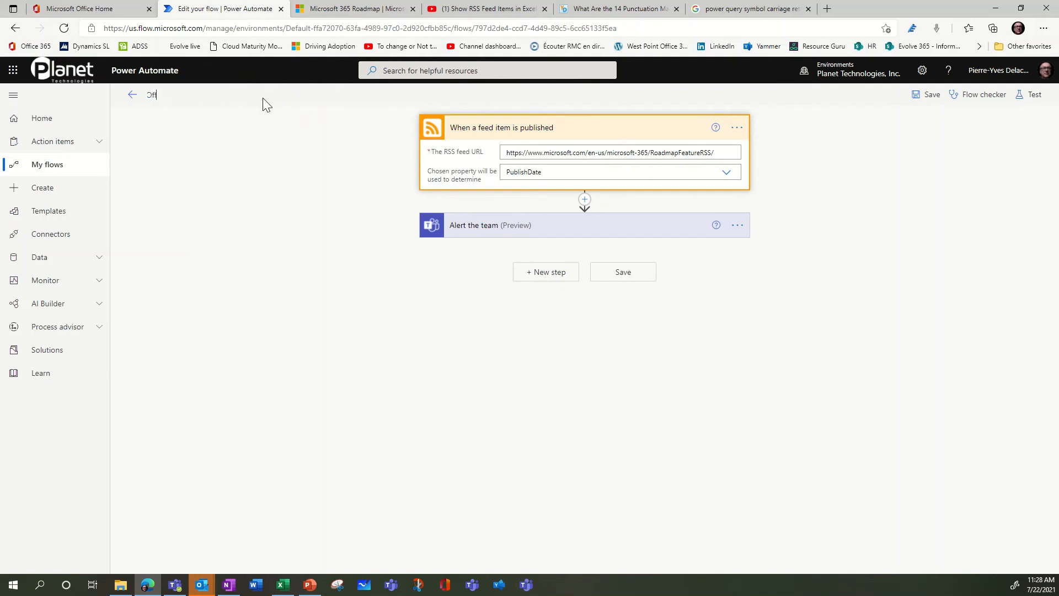
pyautogui.write('fice')
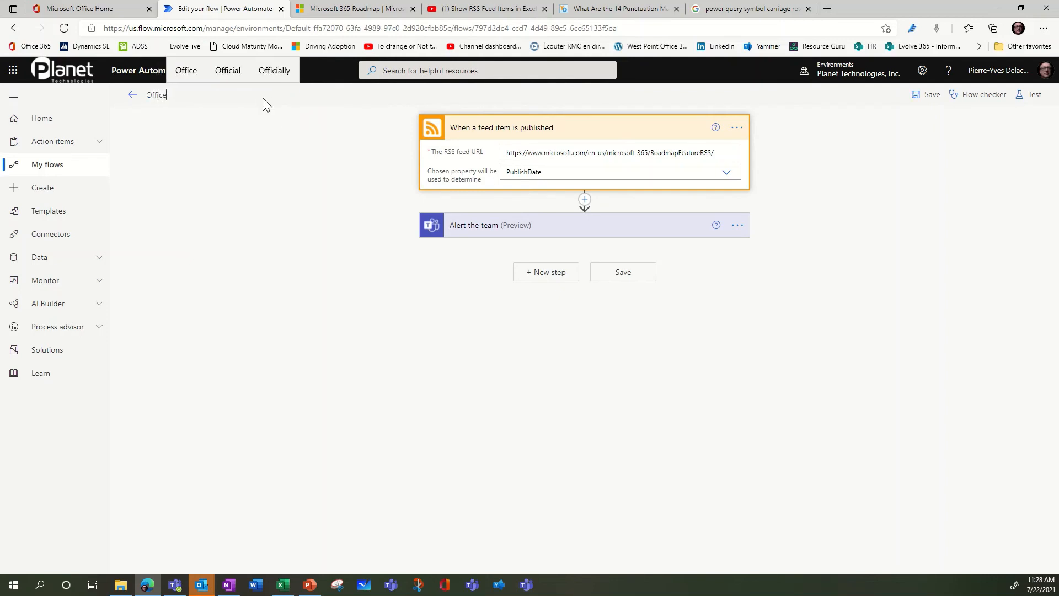
pyautogui.write(' 365')
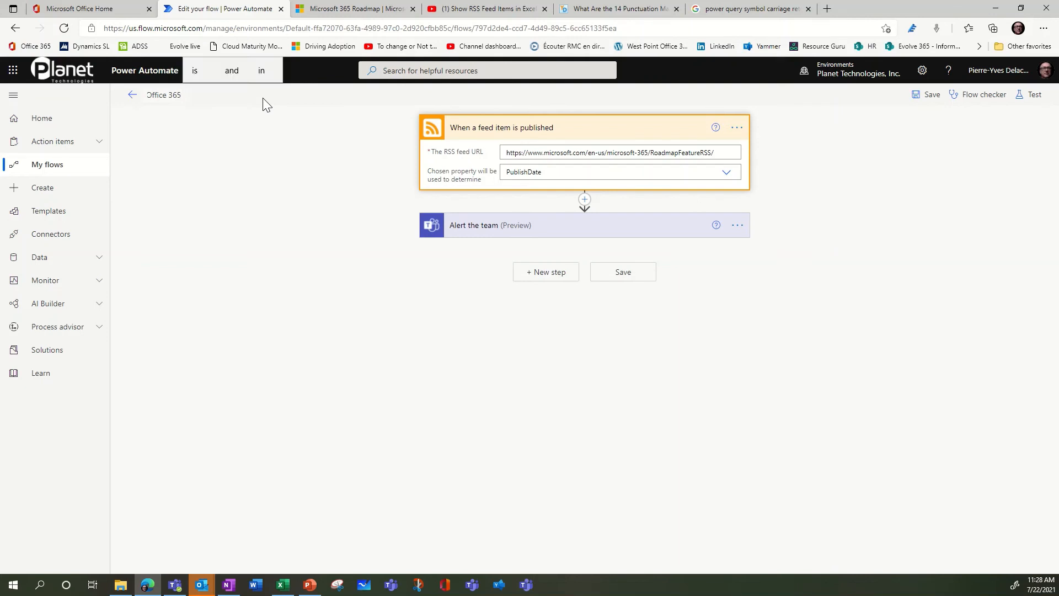
pyautogui.write(' roadmap')
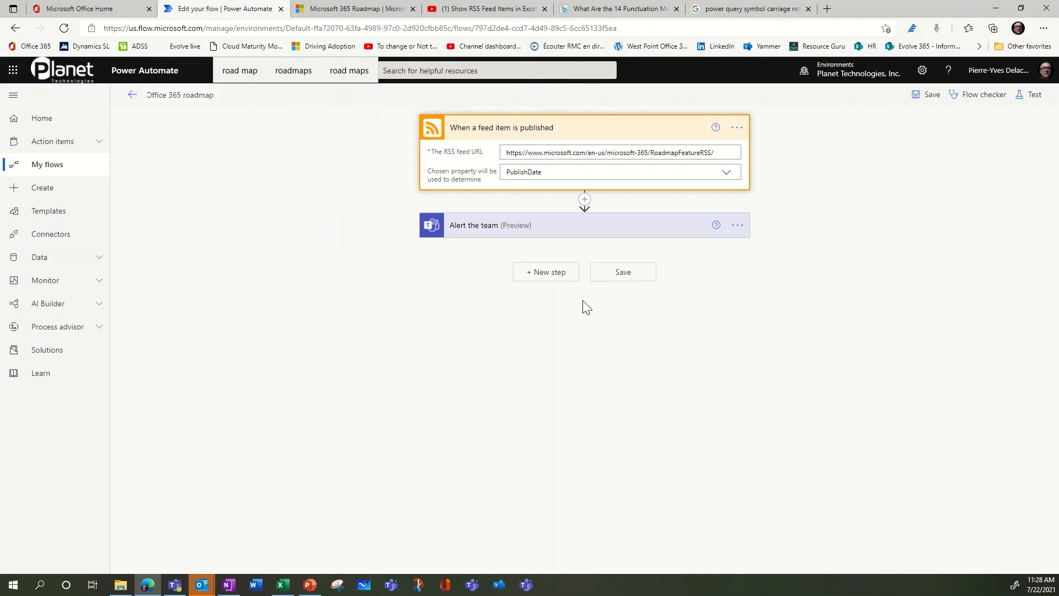
pyautogui.click(621, 227)
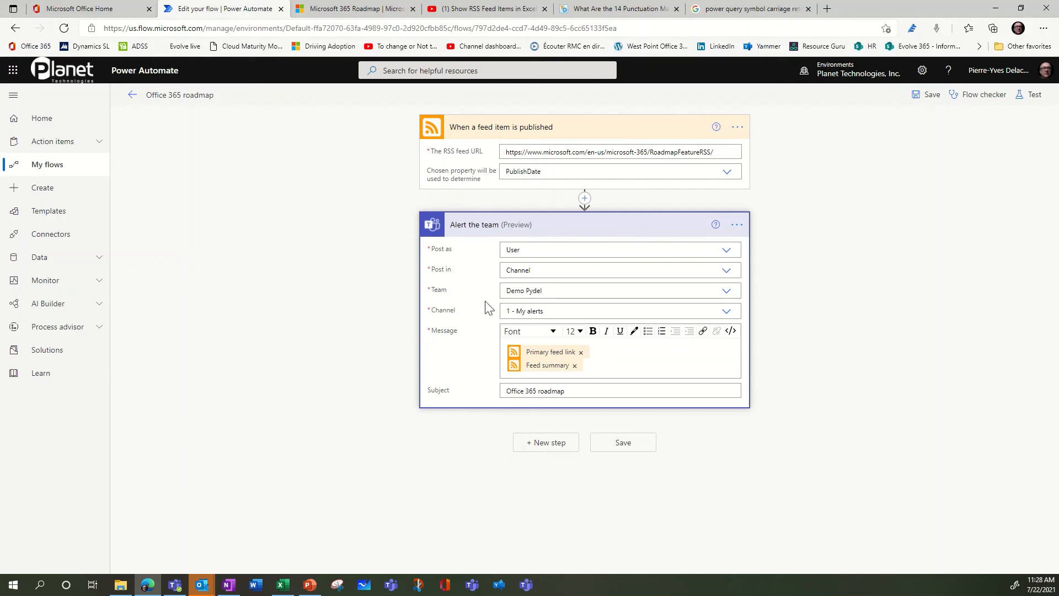
pyautogui.click(627, 445)
# Step: Switch to Microsoft Teams and view the roadmap alert posts in the "1 - My alerts" channel
pyautogui.click(174, 585)
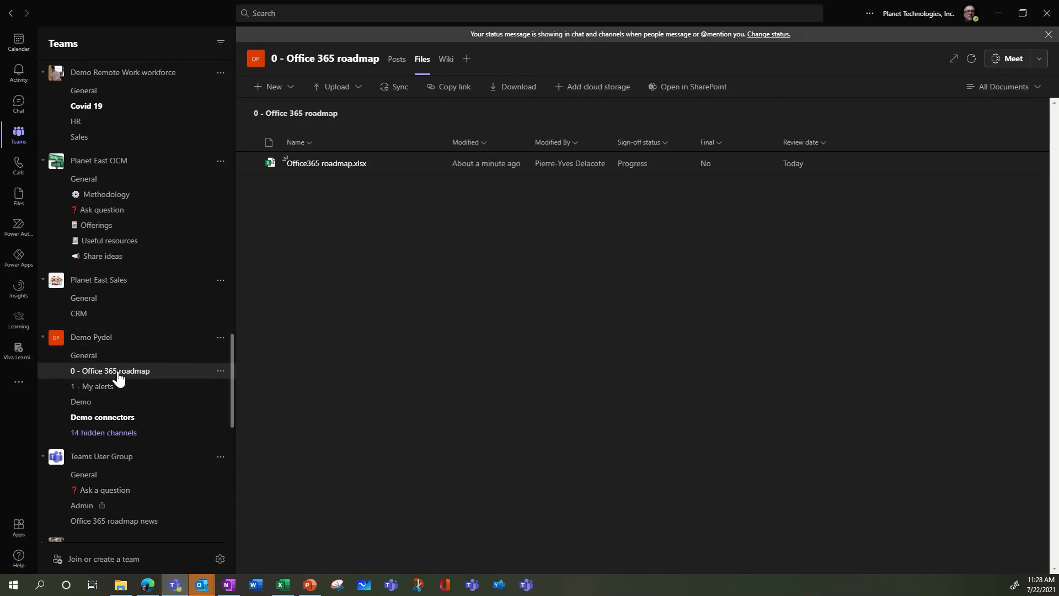
pyautogui.click(88, 372)
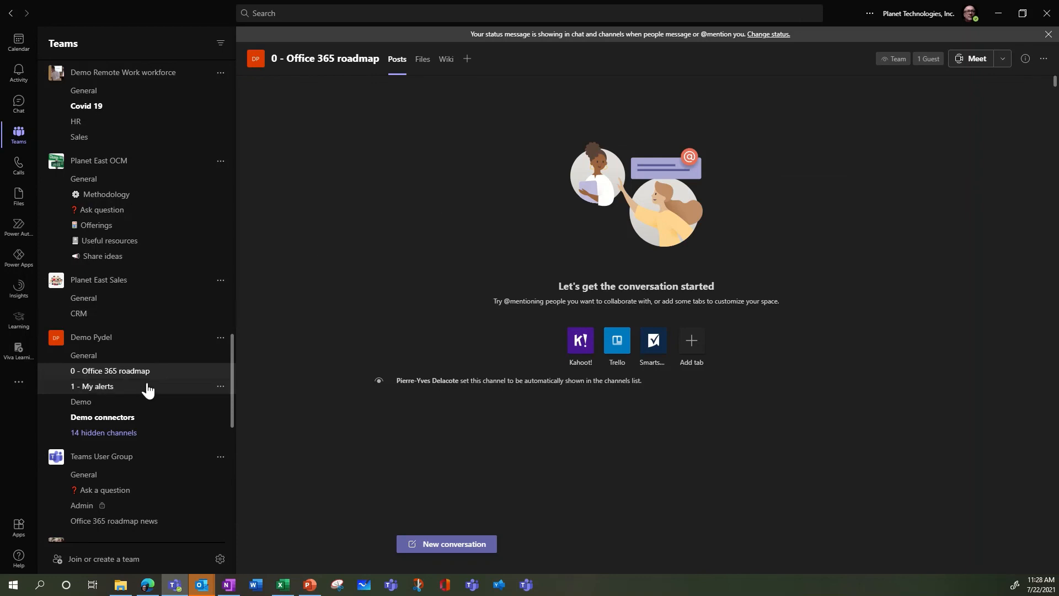
pyautogui.click(111, 389)
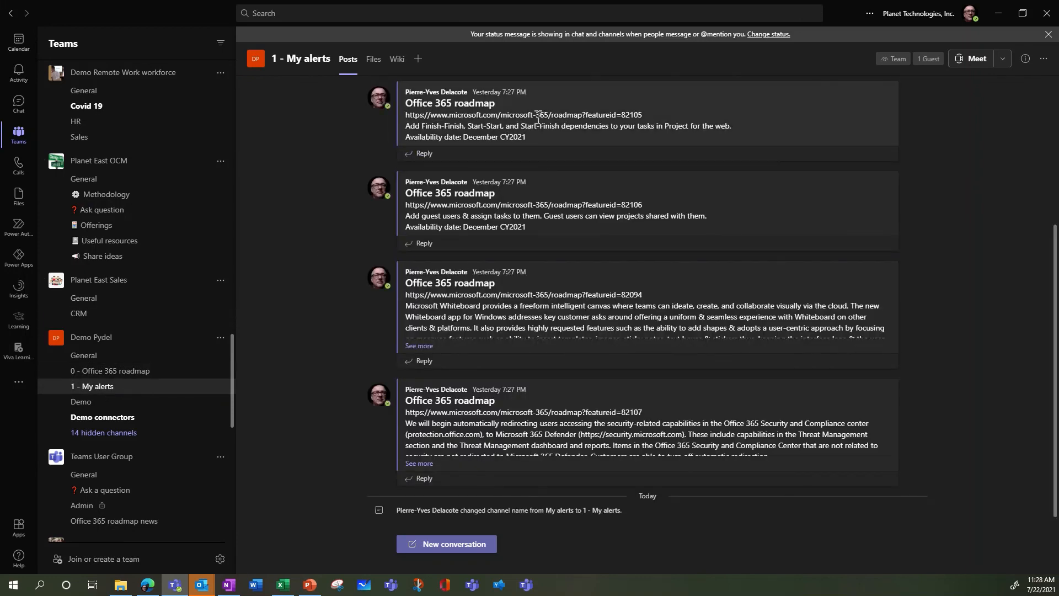